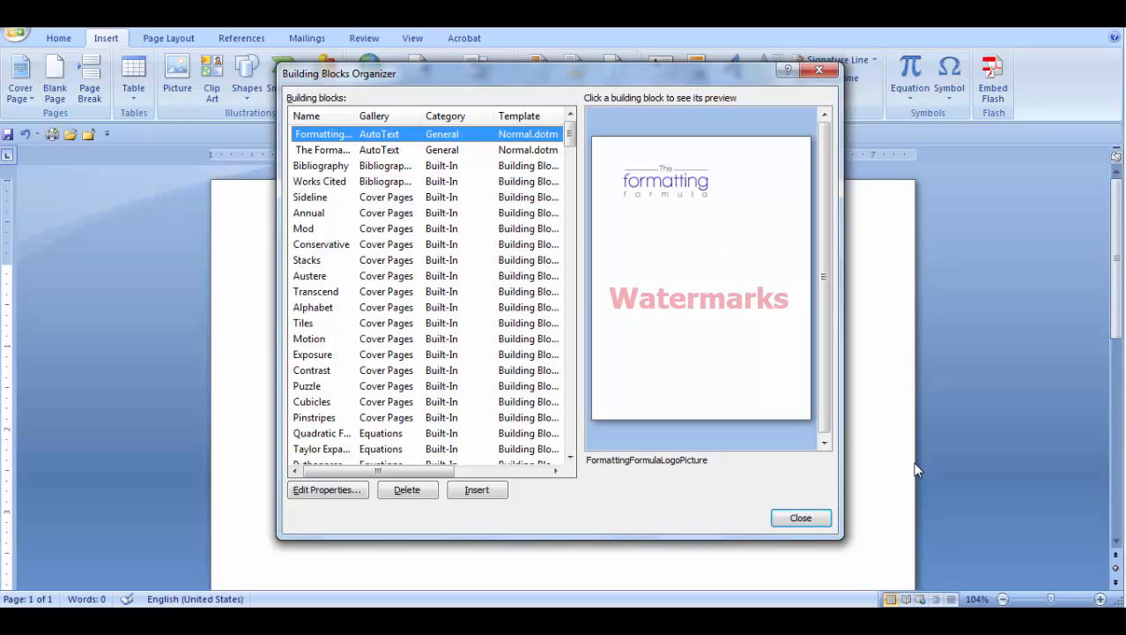
Close the organizer, enter "The Formatting Formula" on the blank page's first line, and select that text
{"action": "left_click", "coordinate": [800, 518]}
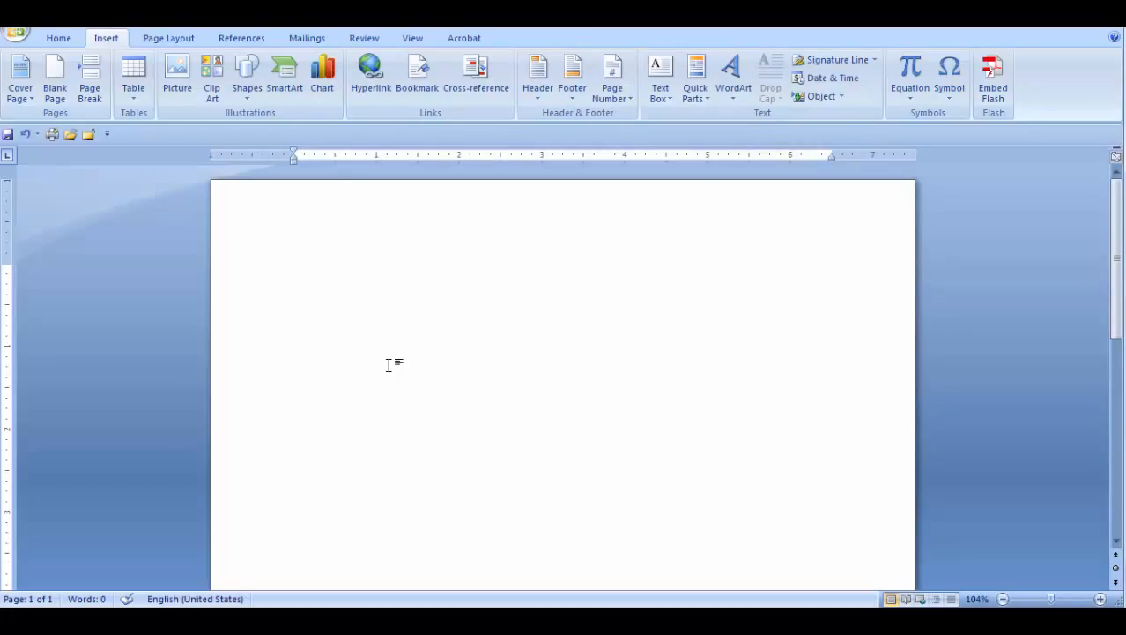
{"action": "type", "text": "The Formatting Formula"}
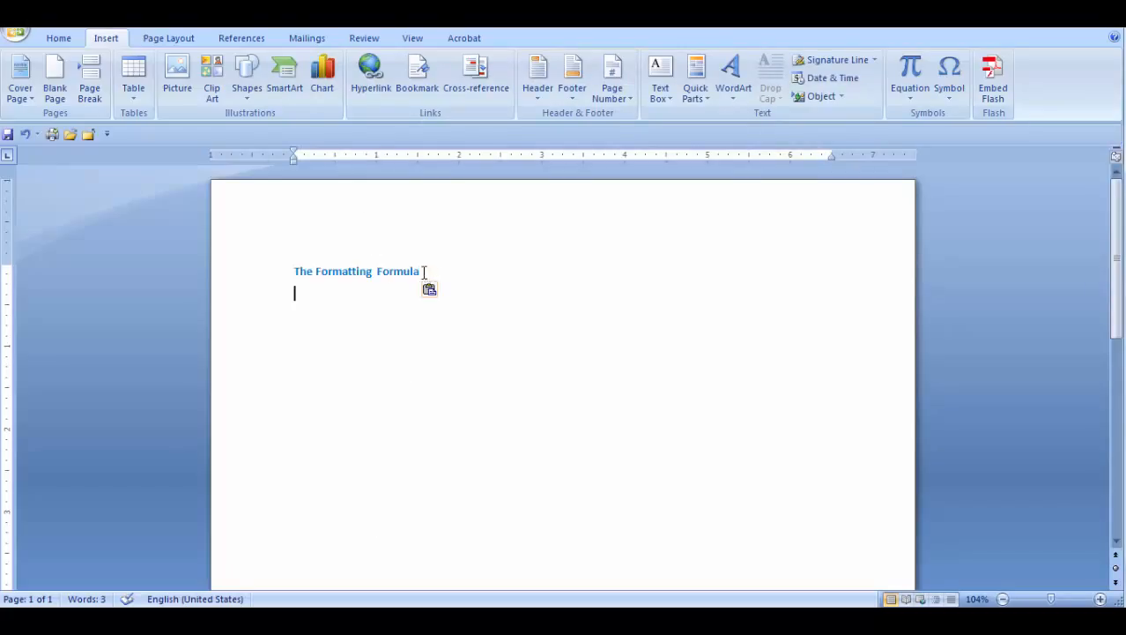
{"action": "left_click_drag", "start_coordinate": [425, 271], "coordinate": [303, 277]}
{"action": "left_click", "coordinate": [58, 38]}
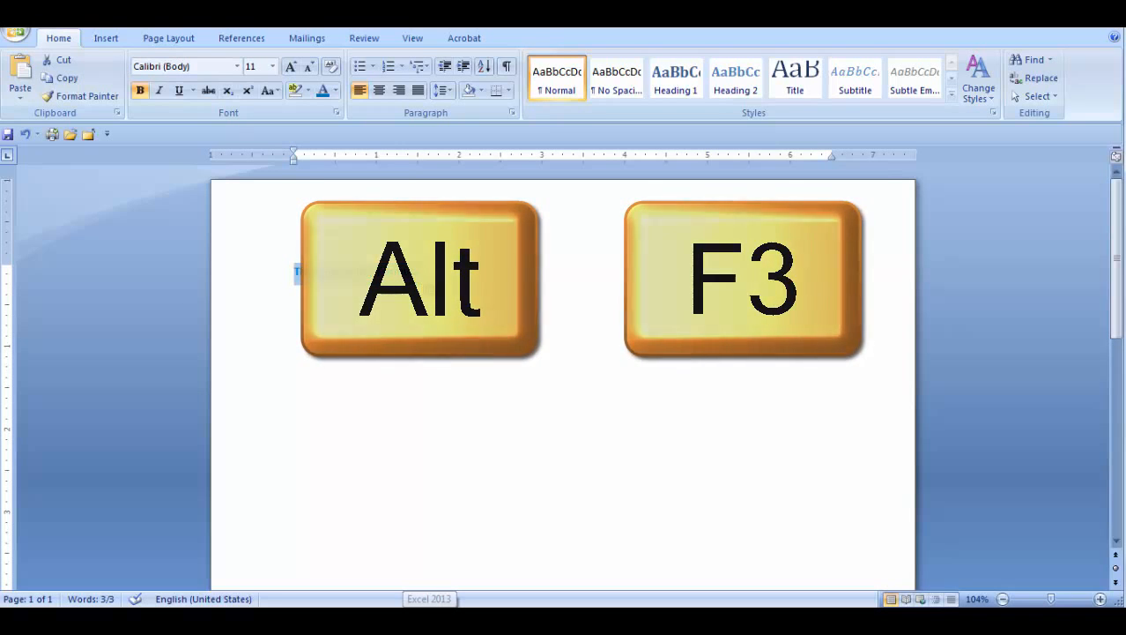
{"action": "key", "text": "alt+F3"}
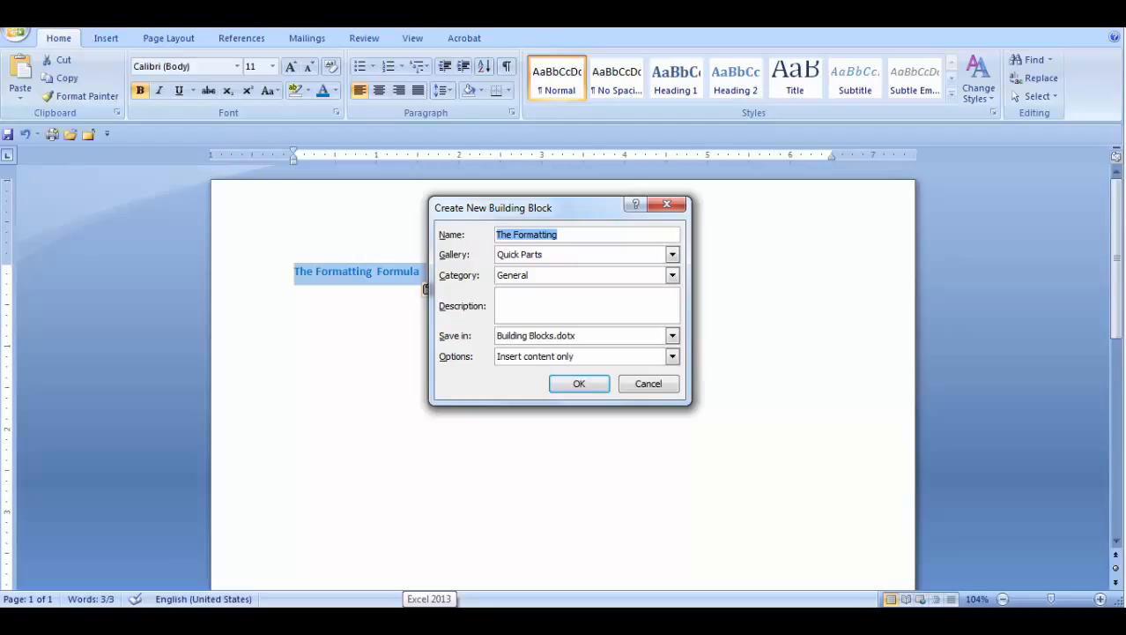
{"action": "left_click", "coordinate": [649, 383]}
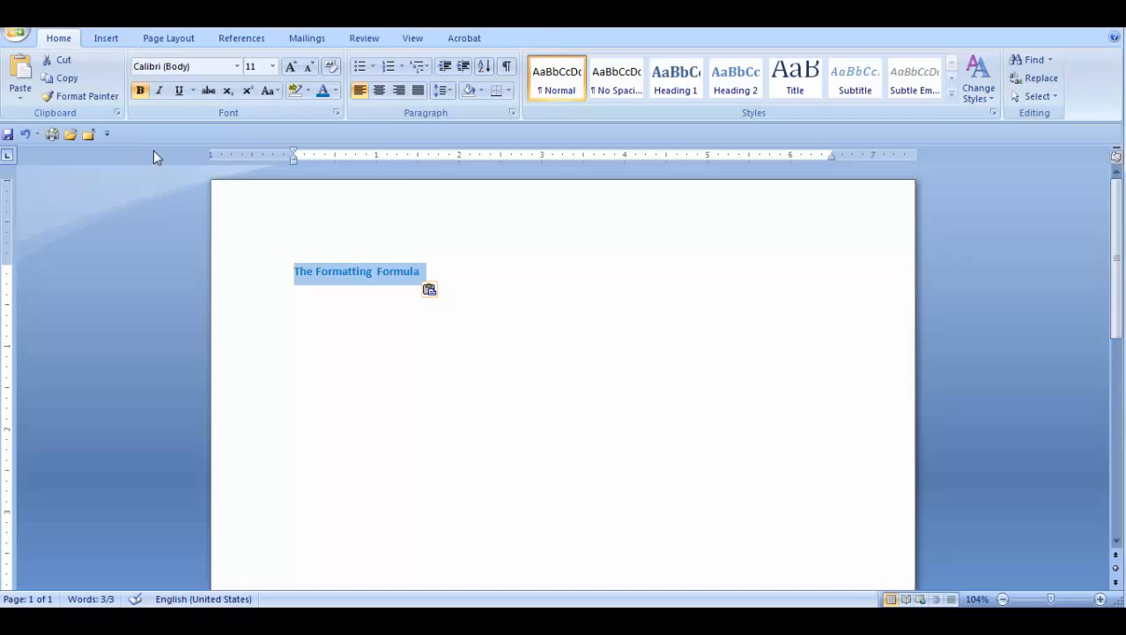
Start saving the selected text to the Quick Part Gallery as a new building block, choosing AutoText as its gallery
{"action": "left_click", "coordinate": [107, 38]}
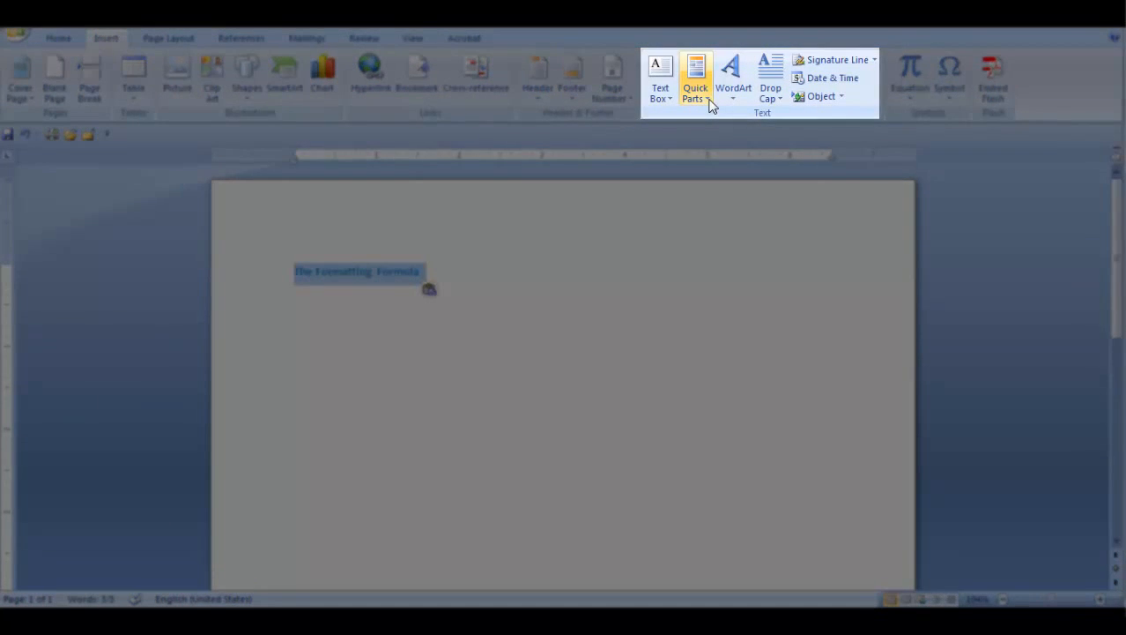
{"action": "left_click", "coordinate": [711, 99]}
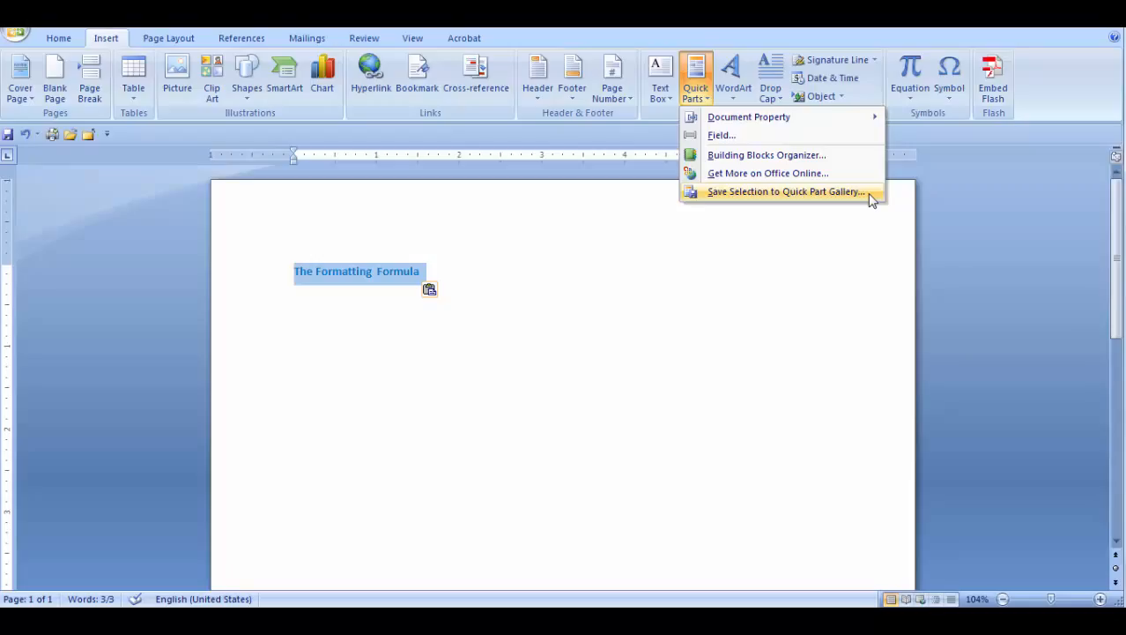
{"action": "left_click", "coordinate": [869, 192]}
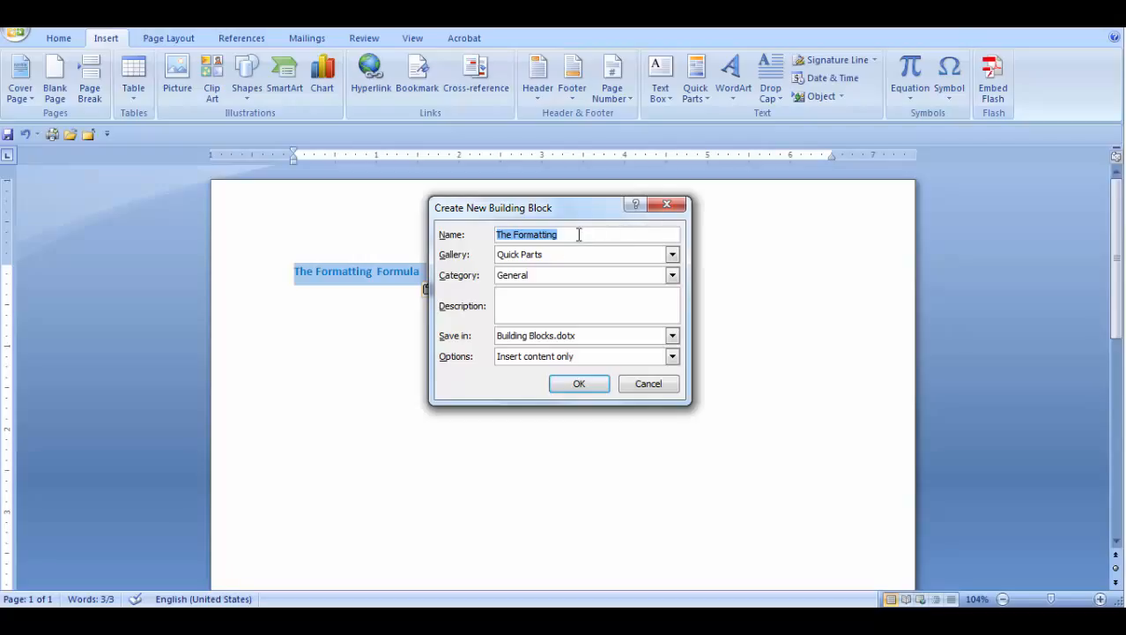
{"action": "left_click", "coordinate": [671, 255]}
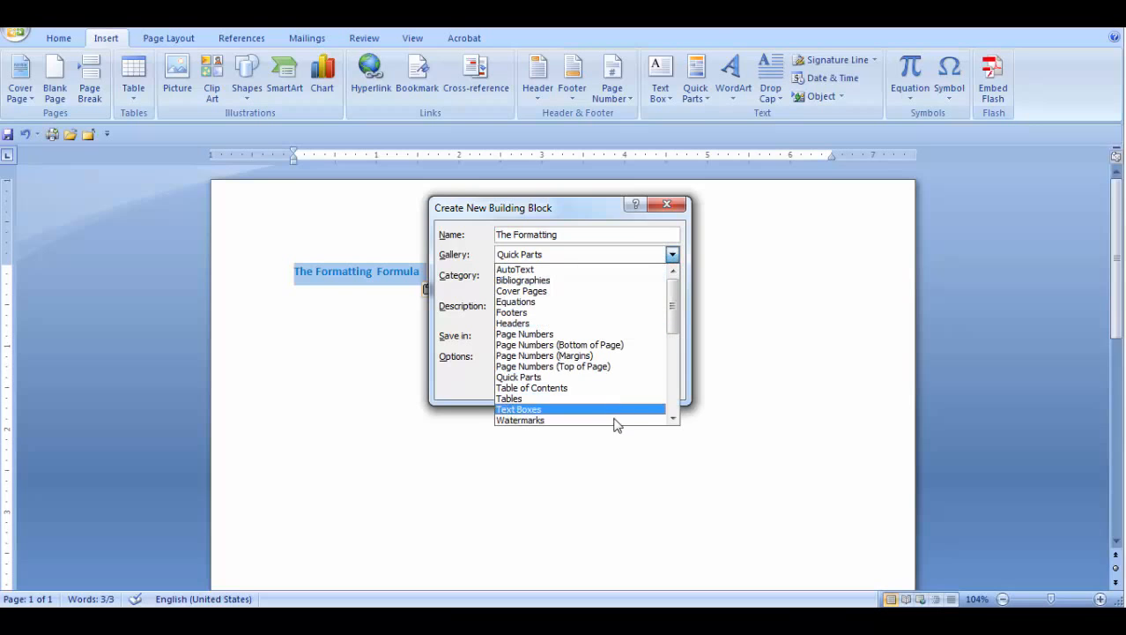
{"action": "left_click", "coordinate": [600, 270]}
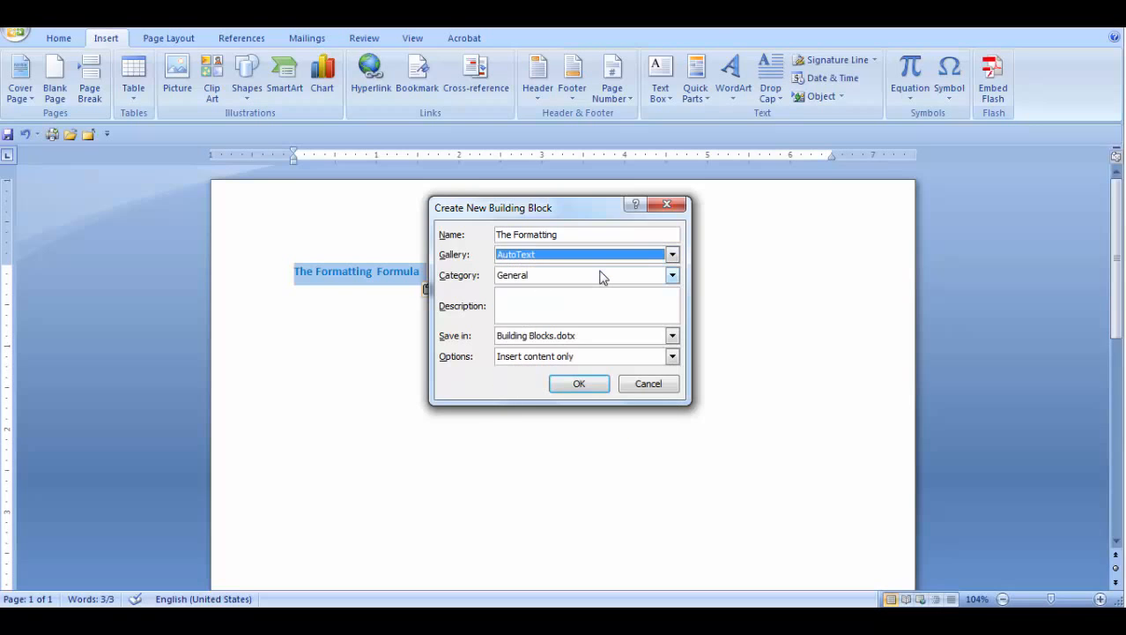
Name the building block "The Formatting Formula" with a leading space before the name, and create it
{"action": "left_click", "coordinate": [594, 233]}
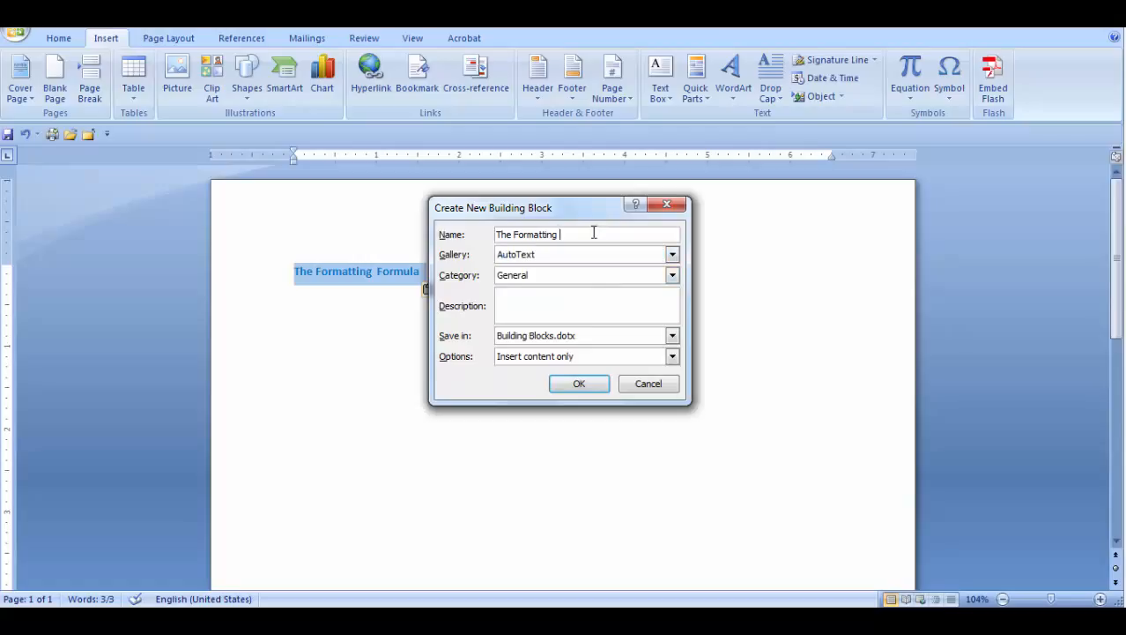
{"action": "type", "text": "Formula"}
{"action": "triple_click", "coordinate": [495, 236]}
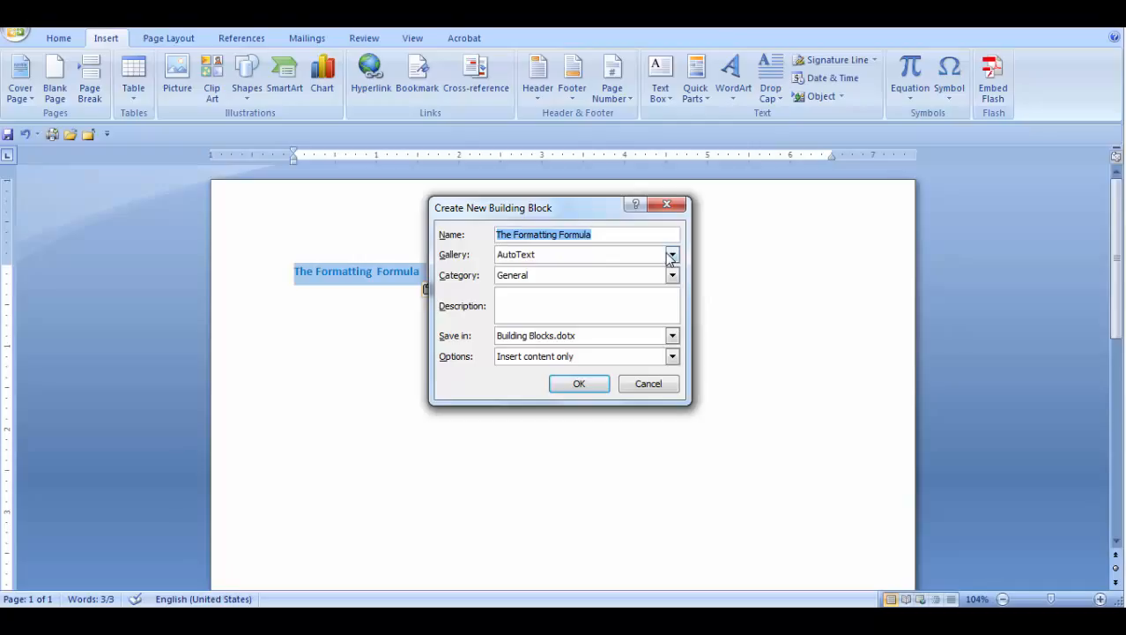
{"action": "key", "text": "Home"}
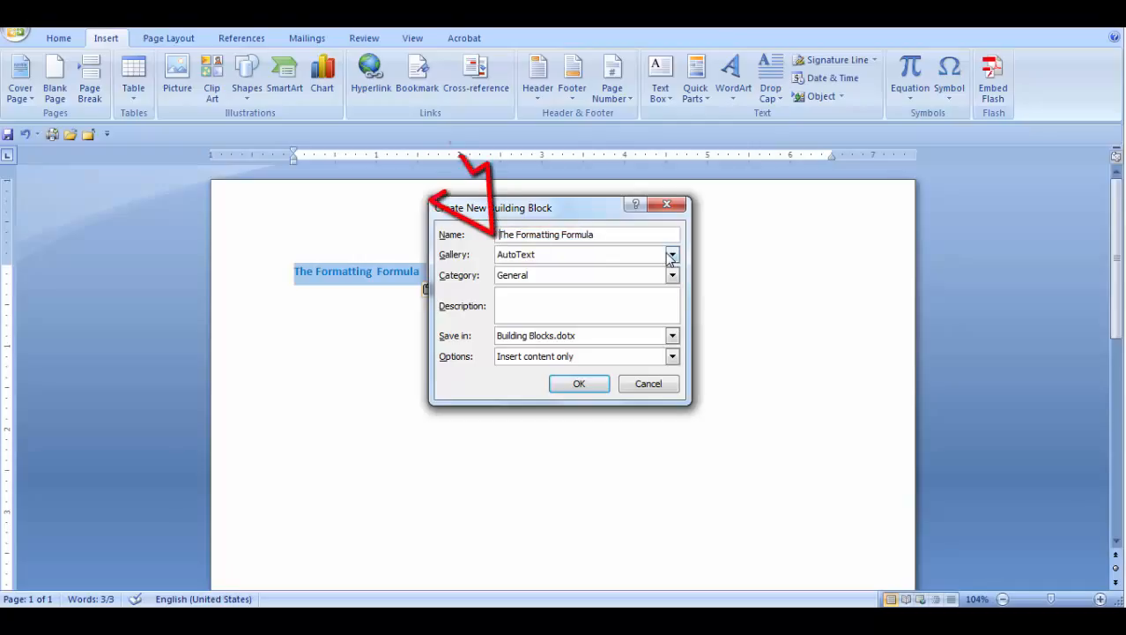
{"action": "left_click", "coordinate": [583, 384]}
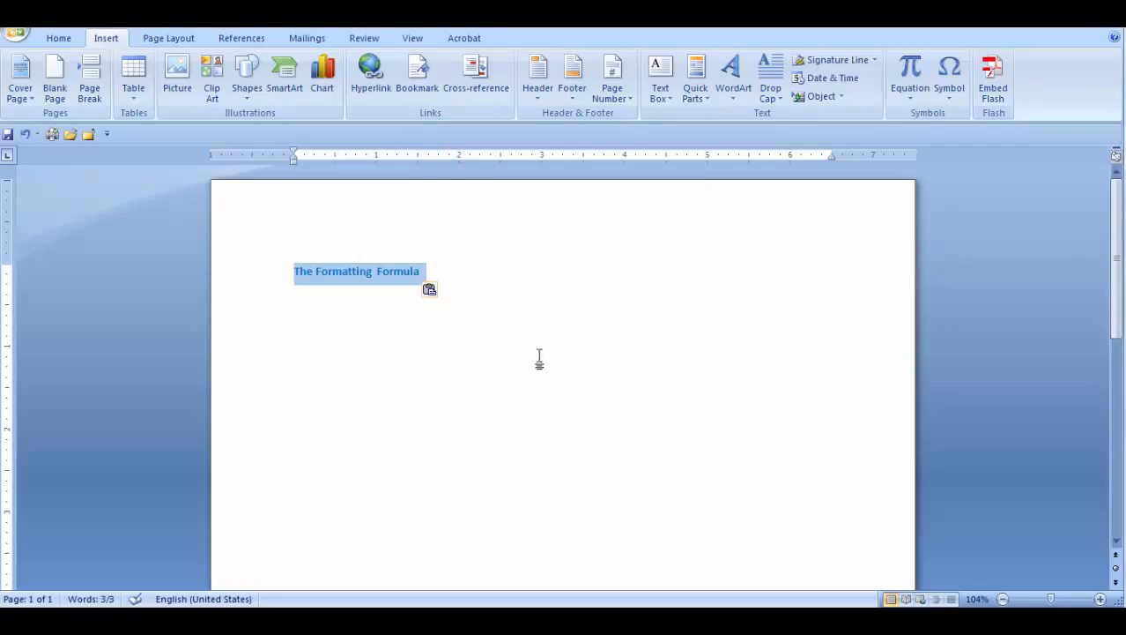
Examine the new building block's entry in the Building Blocks Organizer and the category options in its properties
{"action": "left_click", "coordinate": [480, 308]}
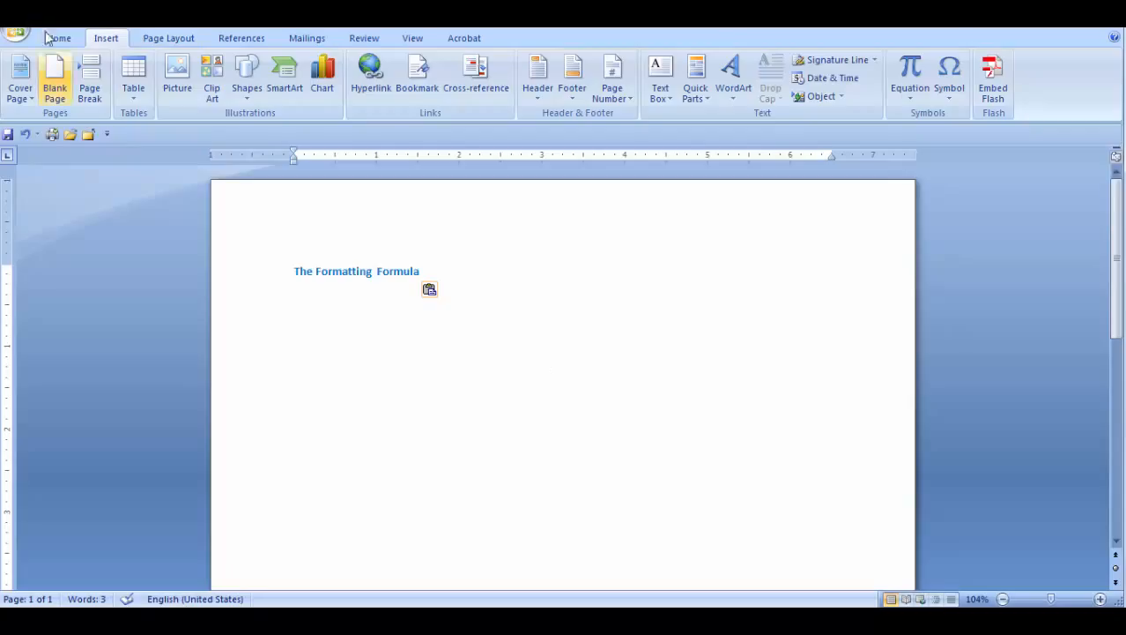
{"action": "left_click", "coordinate": [699, 101]}
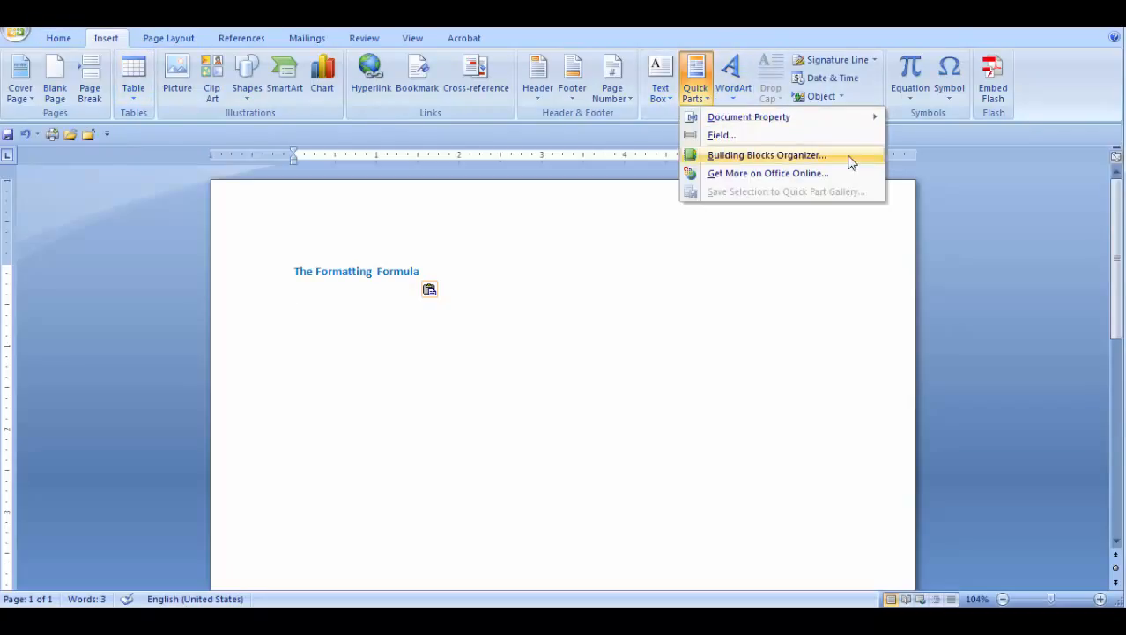
{"action": "left_click", "coordinate": [849, 157]}
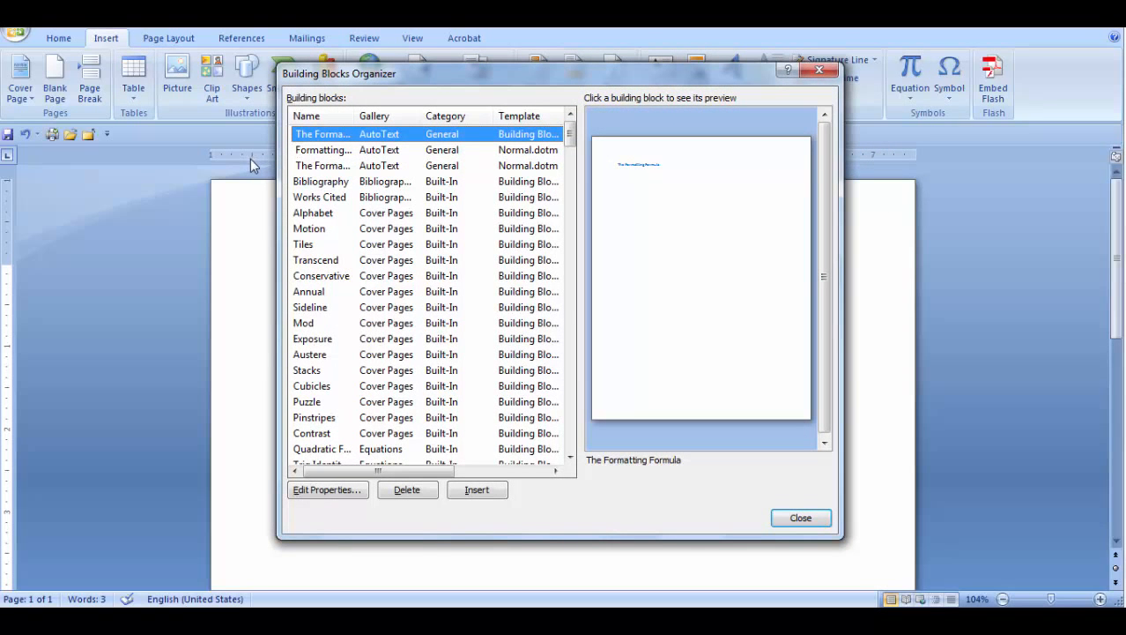
{"action": "left_click", "coordinate": [340, 492]}
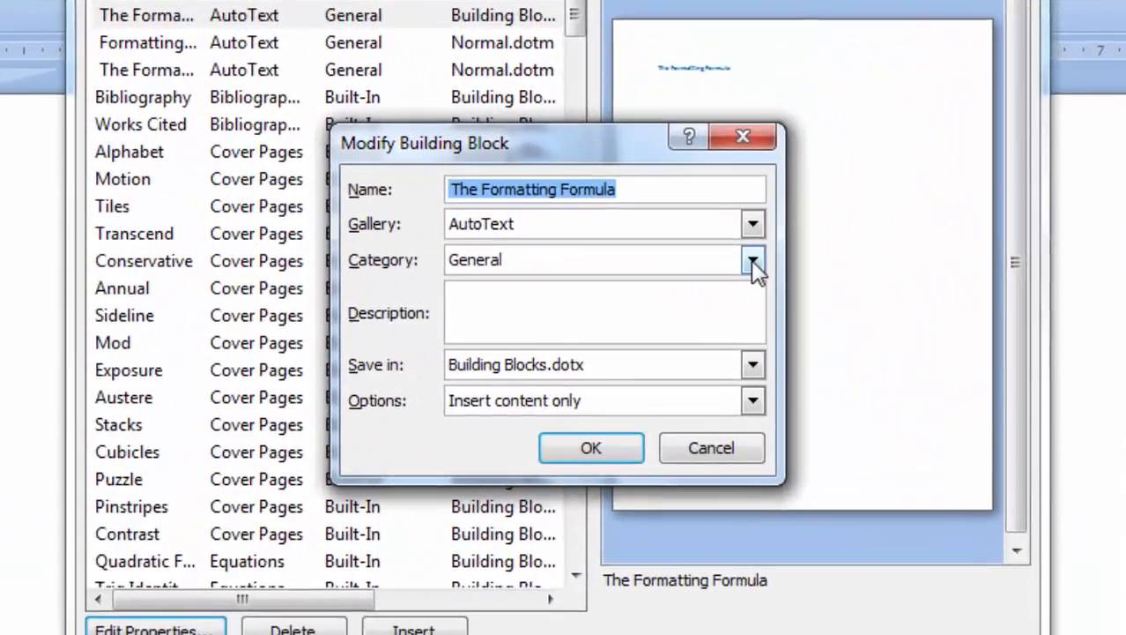
{"action": "left_click", "coordinate": [672, 275]}
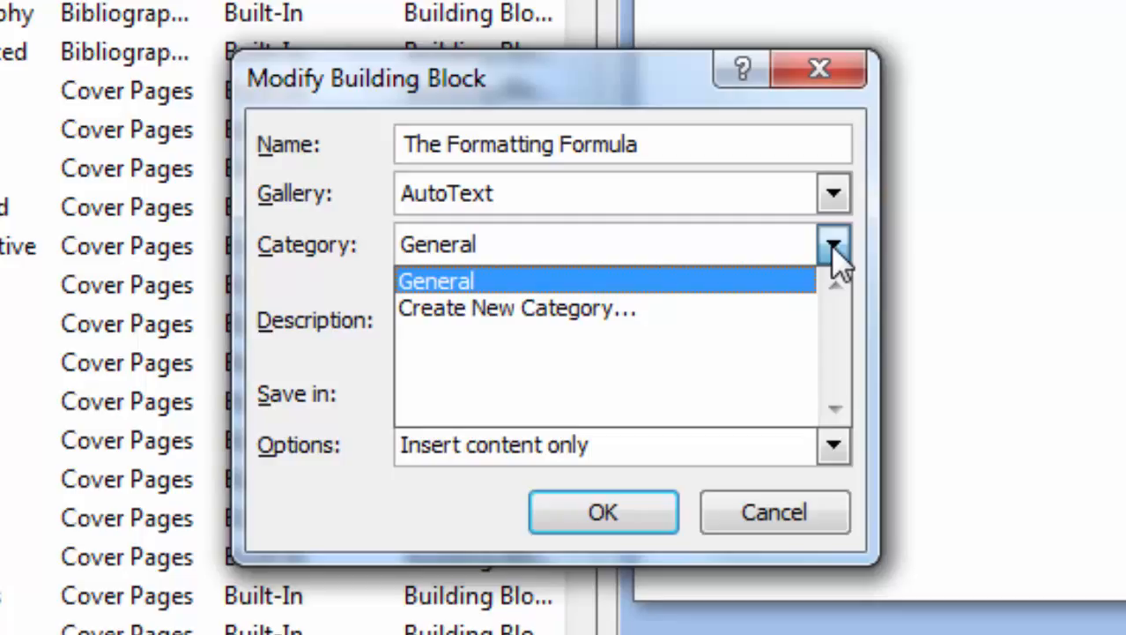
{"action": "left_click", "coordinate": [699, 305]}
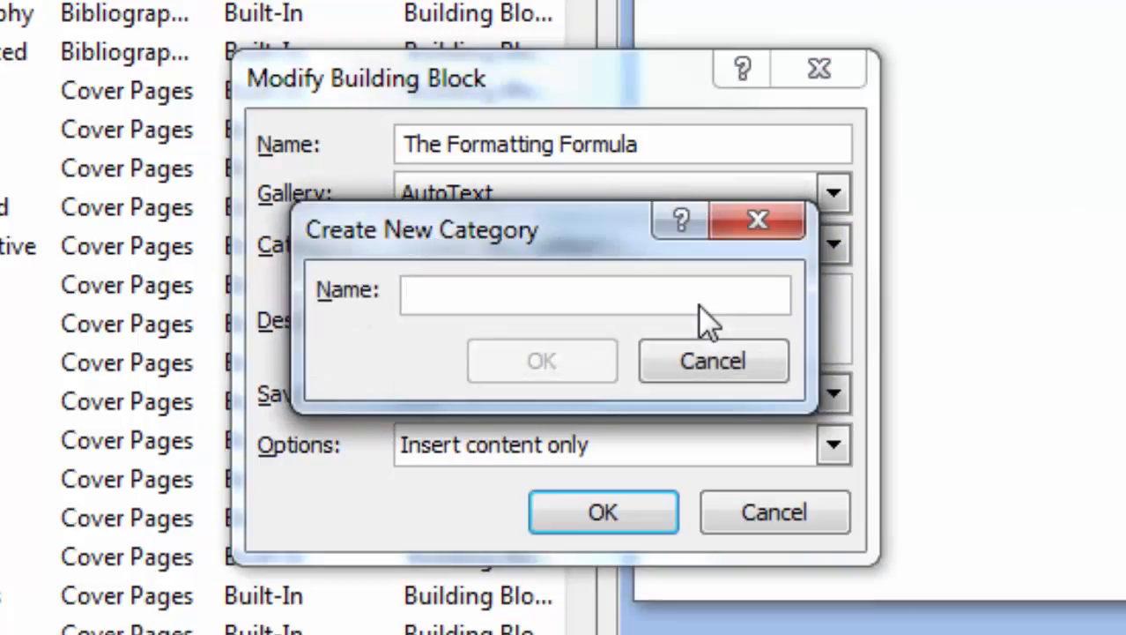
{"action": "left_click", "coordinate": [728, 362]}
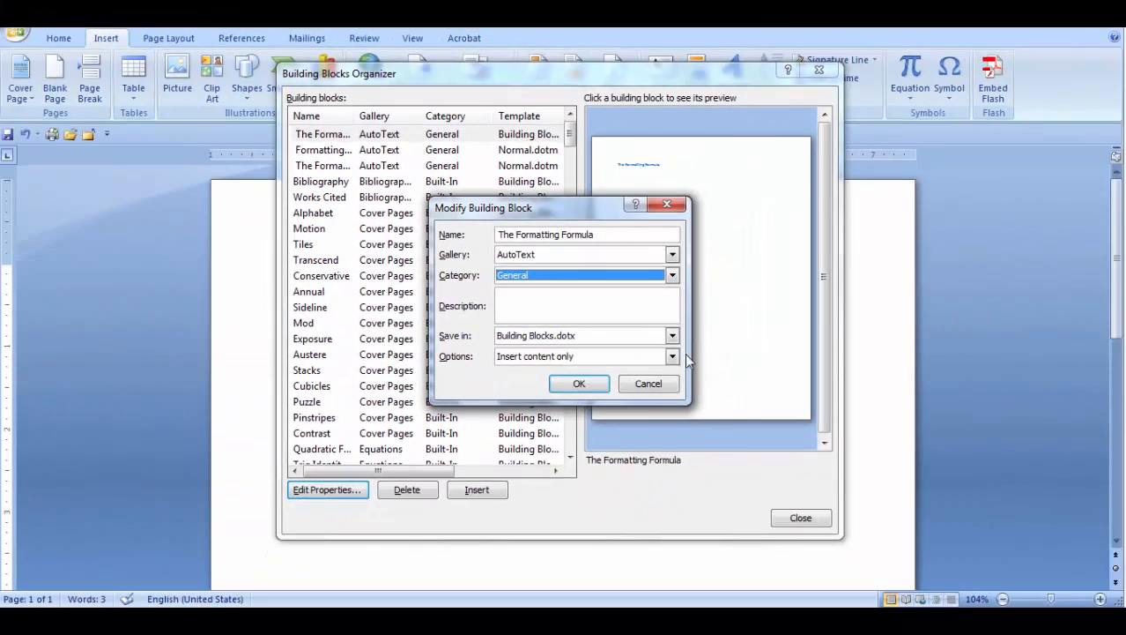
{"action": "left_click", "coordinate": [807, 518]}
{"action": "left_click", "coordinate": [665, 392]}
{"action": "left_click", "coordinate": [799, 519]}
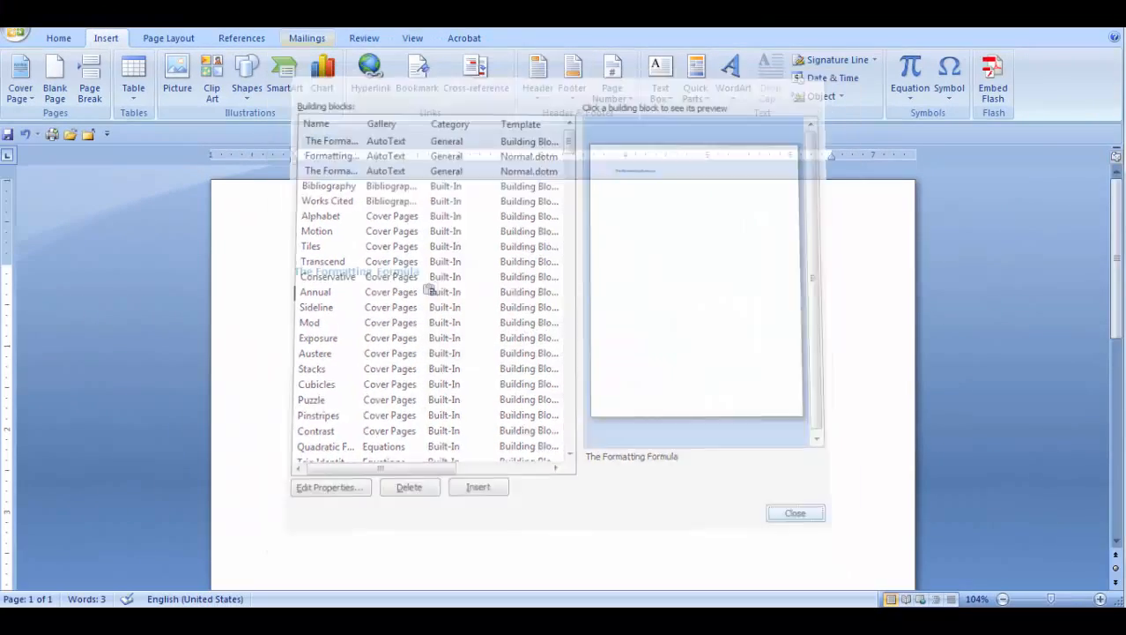
View the gallery of built-in table of contents styles
{"action": "left_click", "coordinate": [225, 38]}
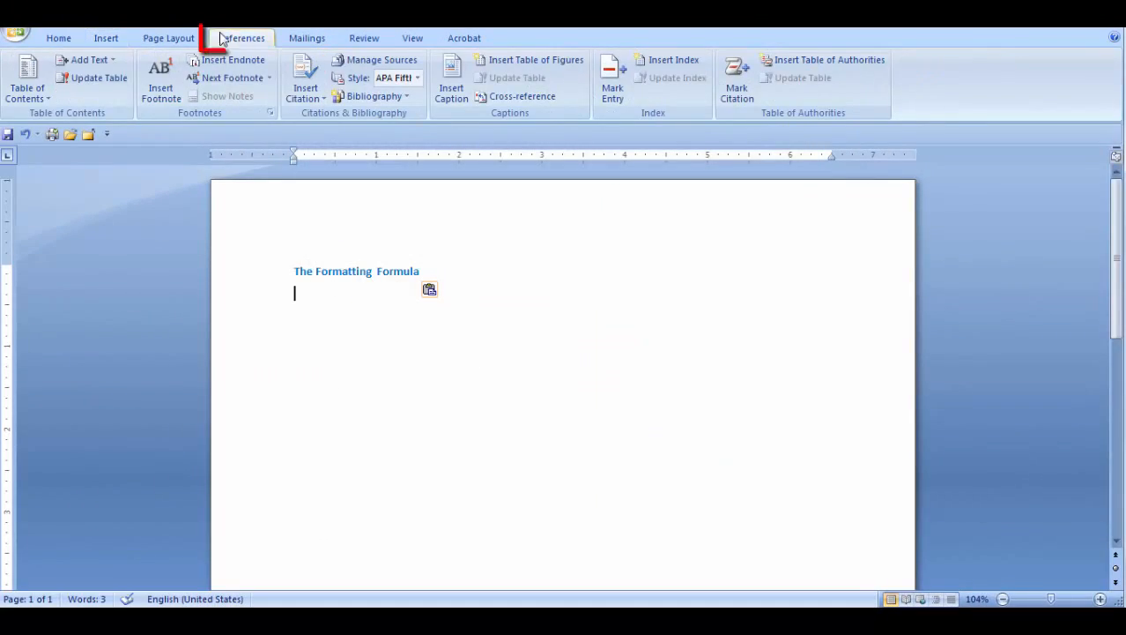
{"action": "left_click", "coordinate": [47, 97]}
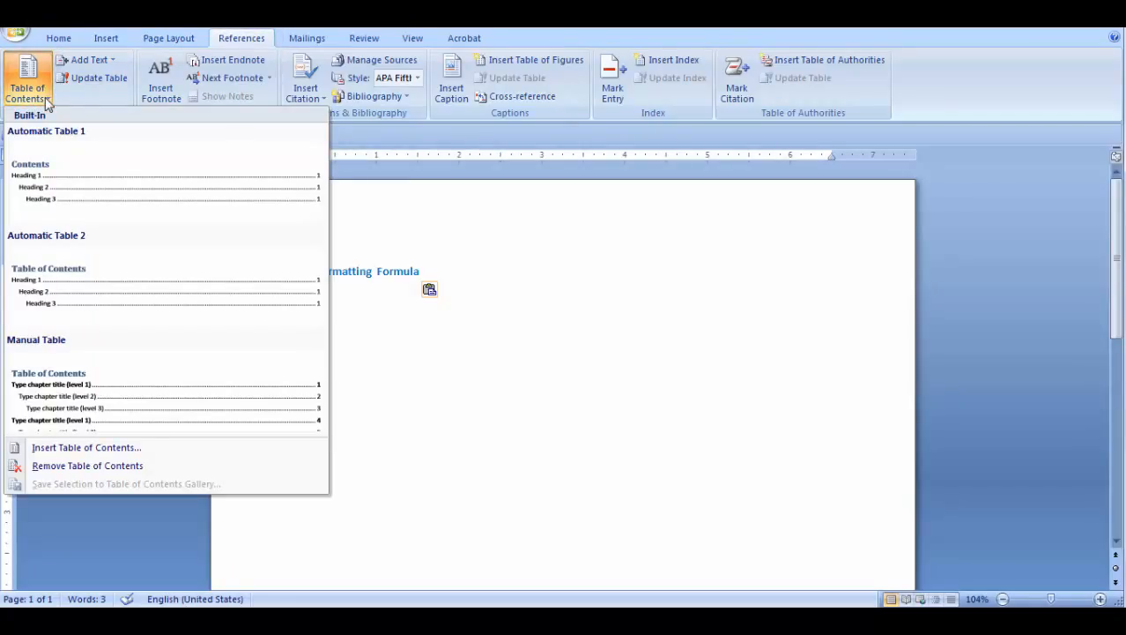
{"action": "left_click", "coordinate": [349, 175]}
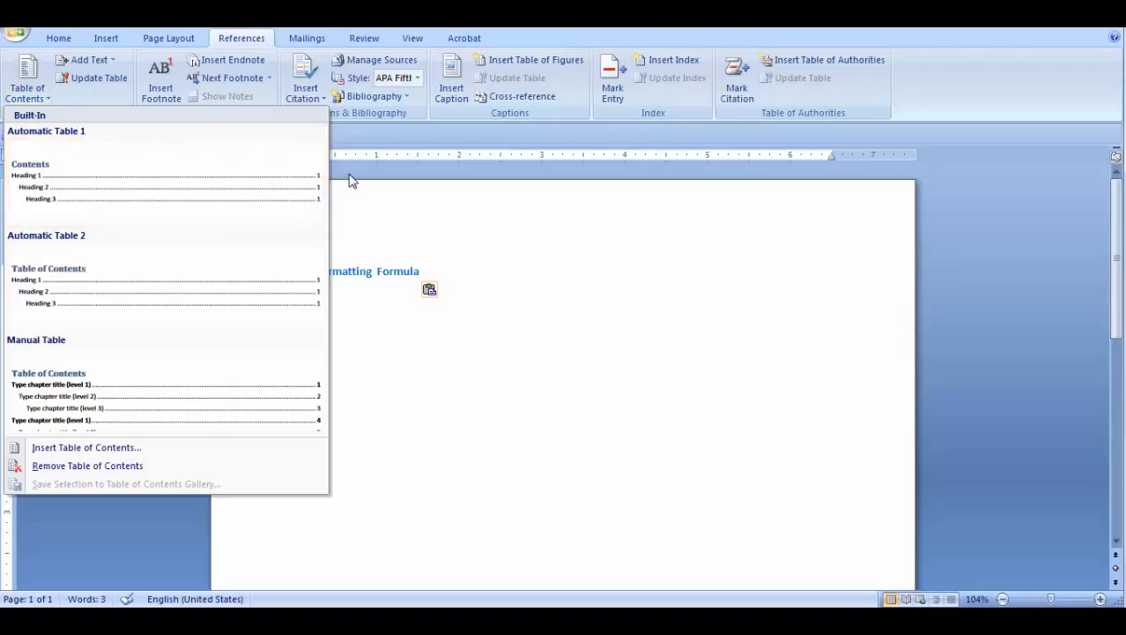
Reopen the properties of the new "The Formatting Formula" building block and set it to save in Normal.dotm
{"action": "left_click", "coordinate": [105, 40]}
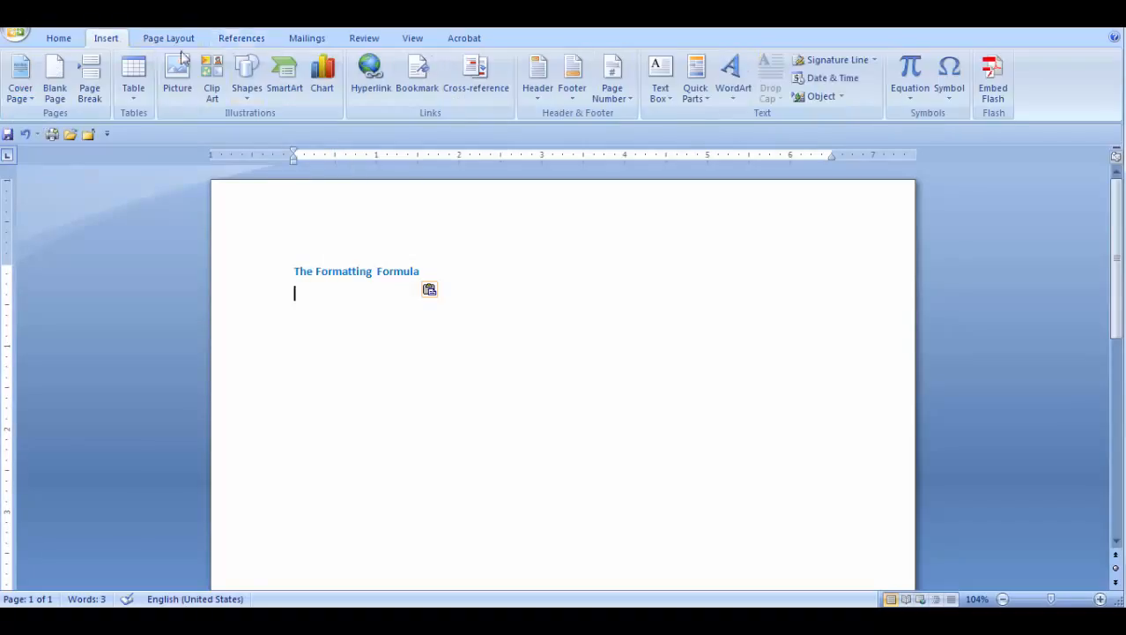
{"action": "left_click", "coordinate": [707, 98]}
{"action": "left_click", "coordinate": [751, 155]}
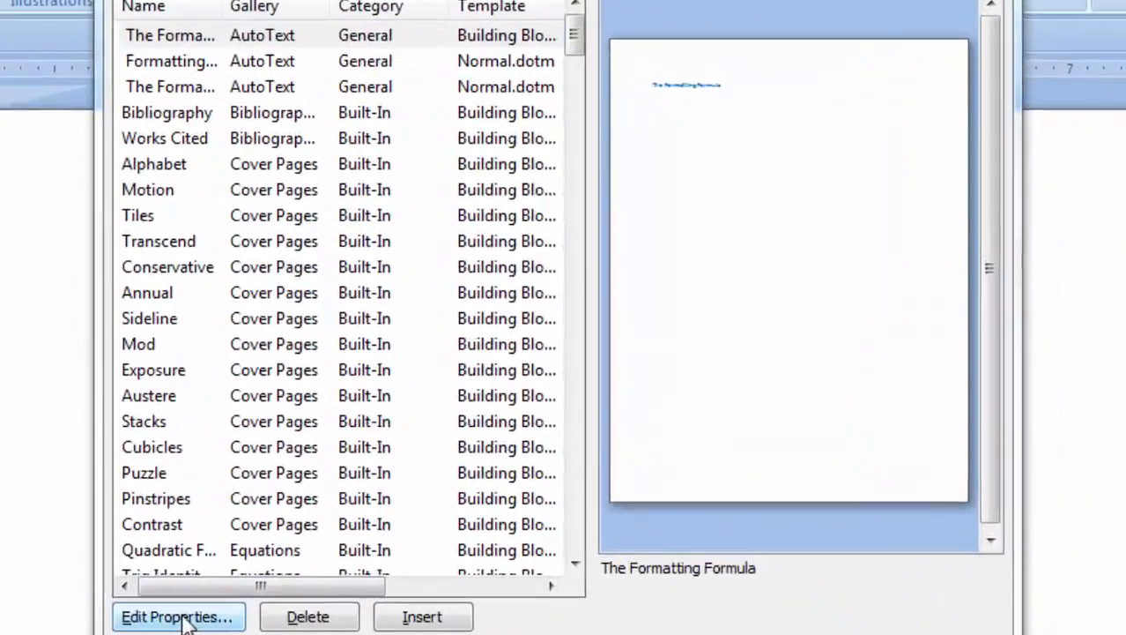
{"action": "left_click", "coordinate": [180, 616]}
{"action": "left_click", "coordinate": [684, 167]}
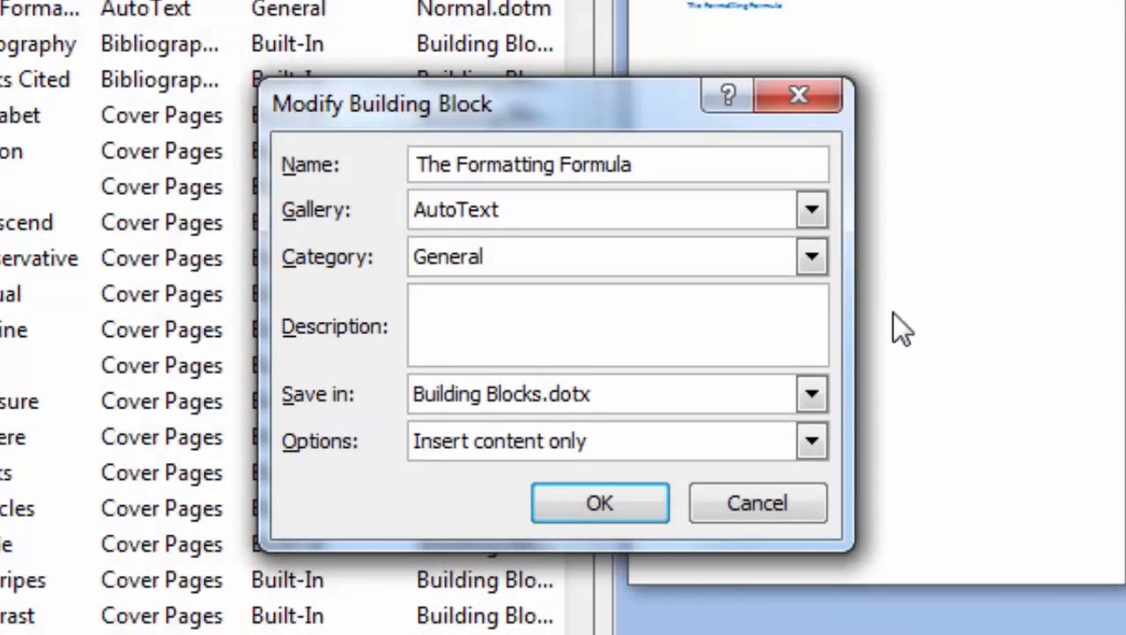
{"action": "left_click", "coordinate": [811, 393]}
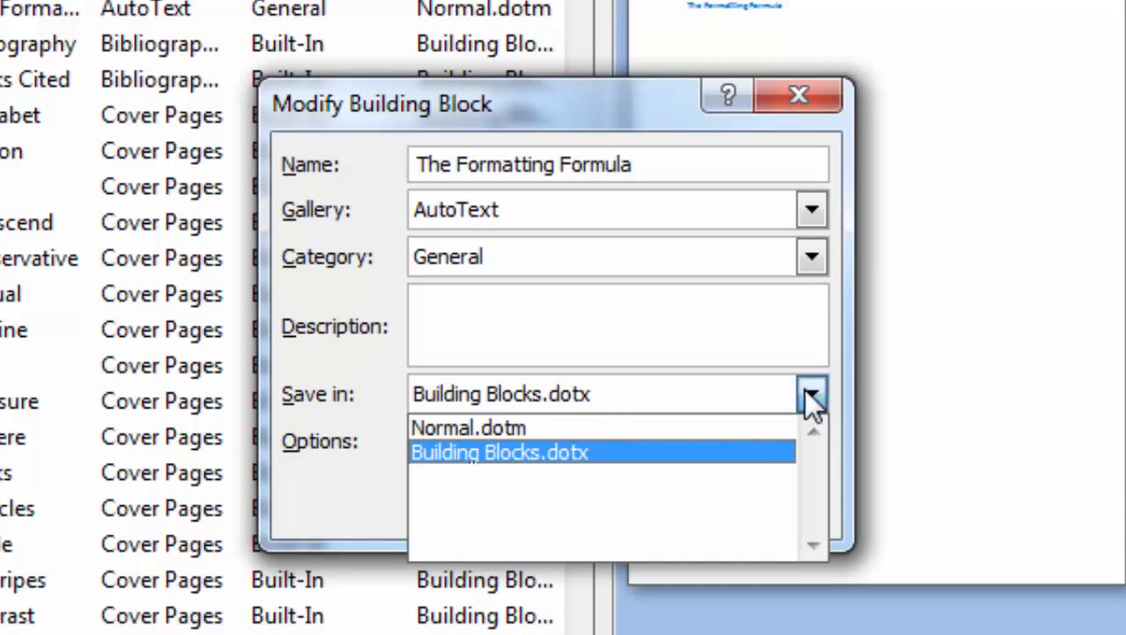
{"action": "left_click", "coordinate": [709, 429]}
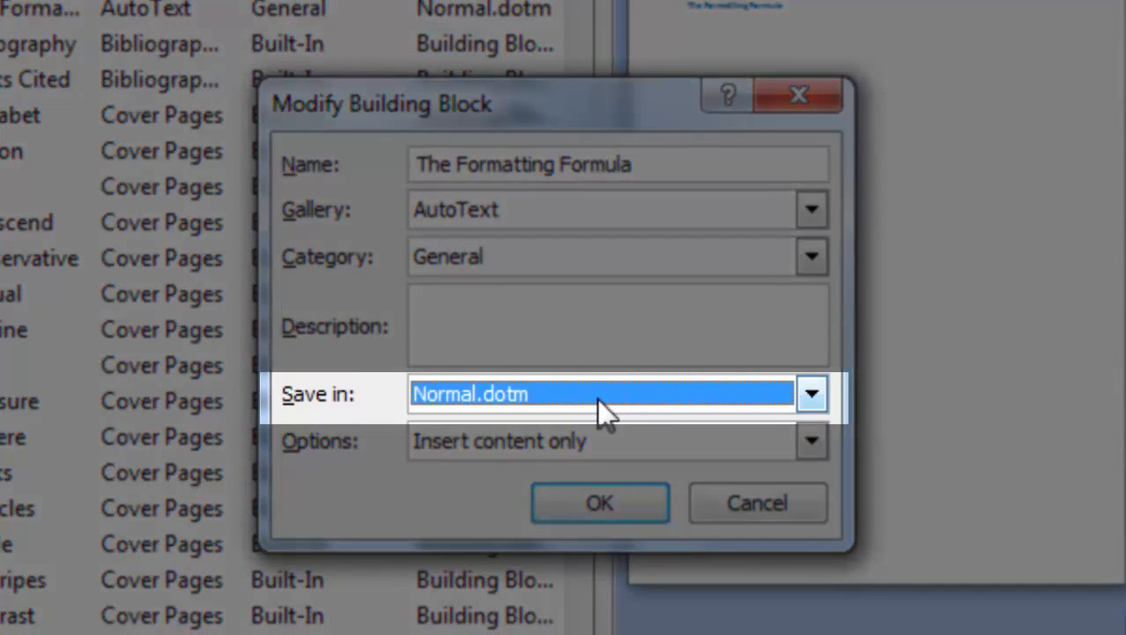
{"action": "left_click", "coordinate": [812, 395]}
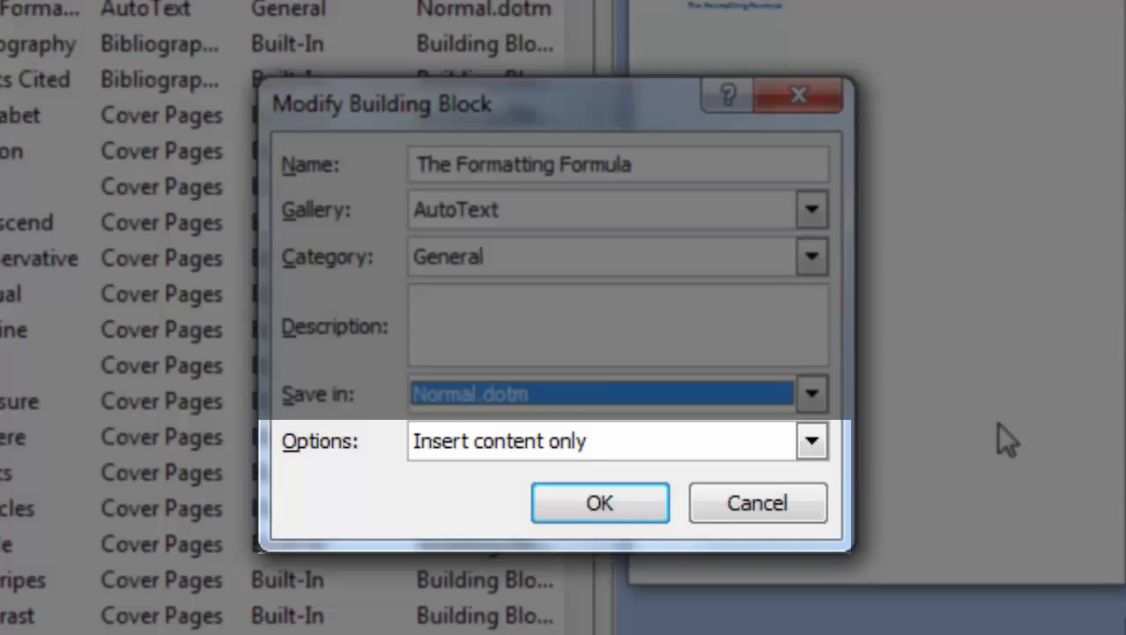
Set the building block's insertion option to "Insert content in its own paragraph"
{"action": "left_click", "coordinate": [812, 440]}
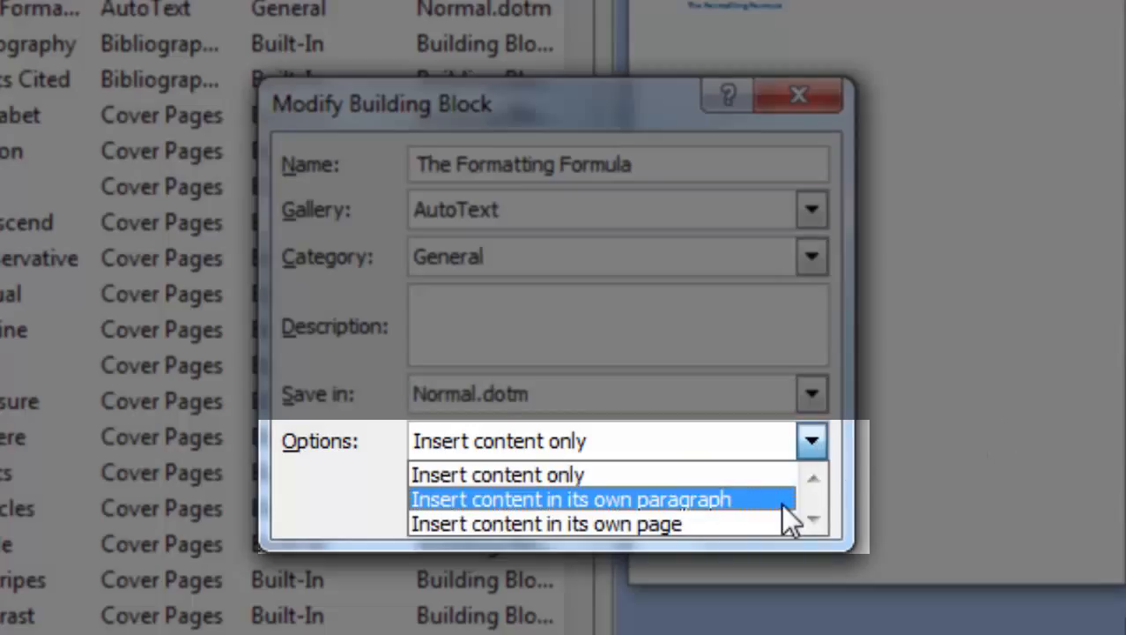
{"action": "left_click", "coordinate": [780, 502]}
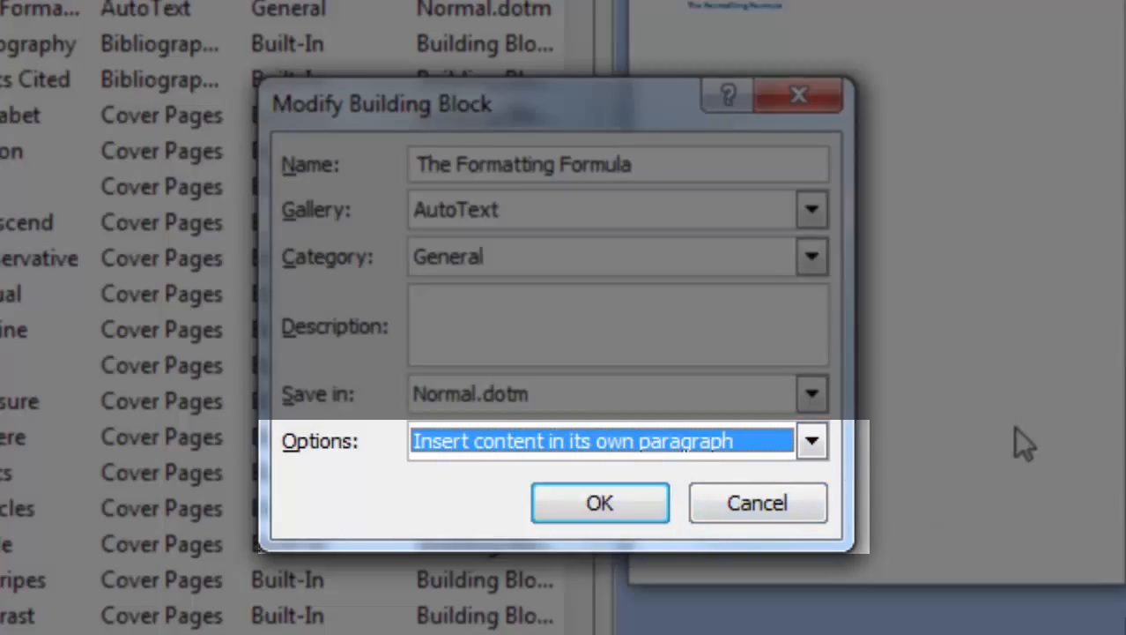
{"action": "left_click", "coordinate": [756, 437]}
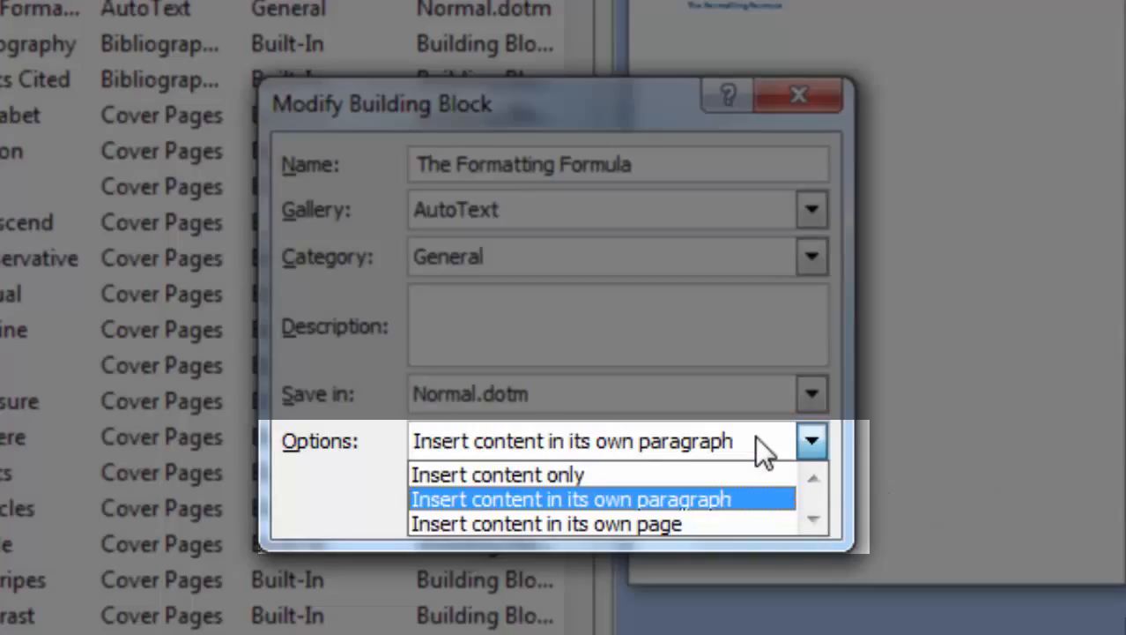
{"action": "left_click", "coordinate": [755, 436]}
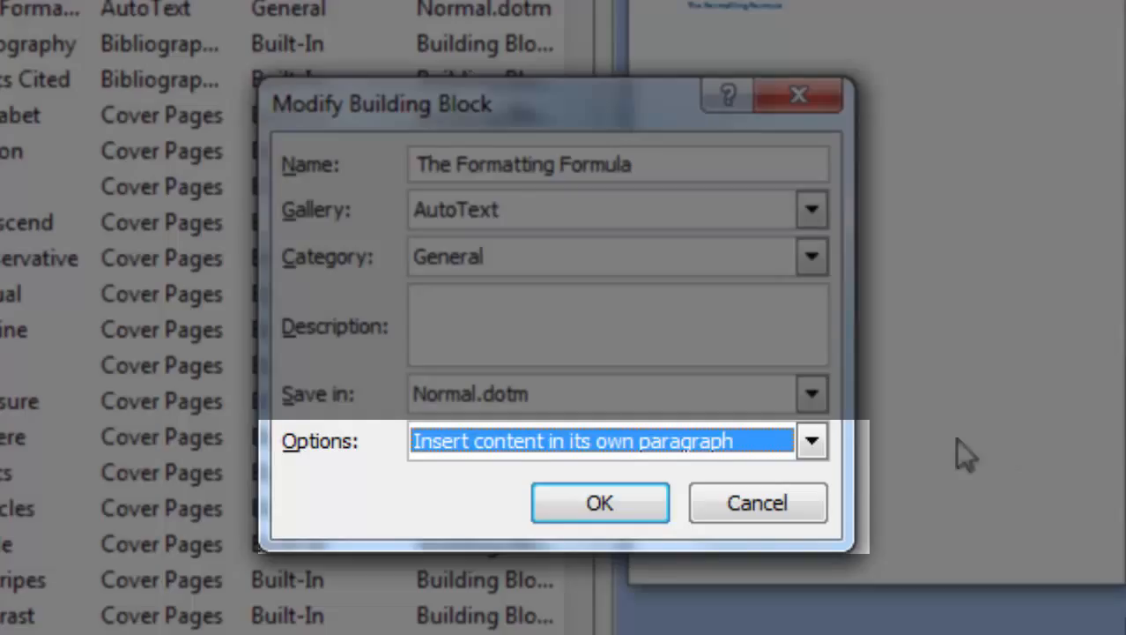
Set the building block's insertion option to "Insert content in its own page", save its properties and close the Building Blocks Organizer
{"action": "left_click", "coordinate": [812, 441]}
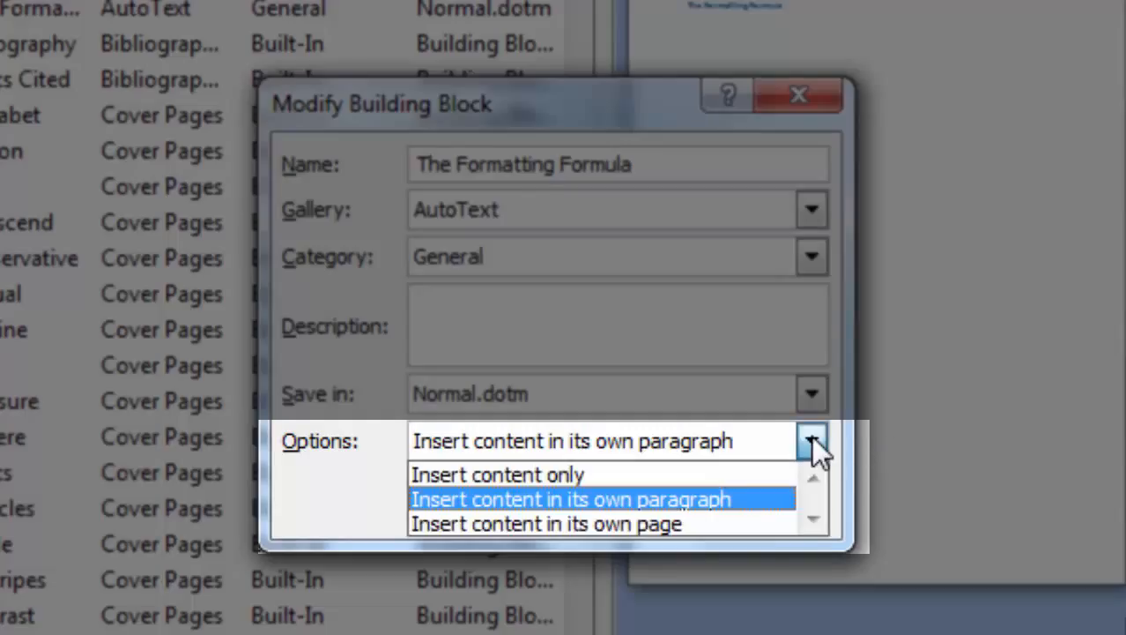
{"action": "left_click", "coordinate": [732, 524]}
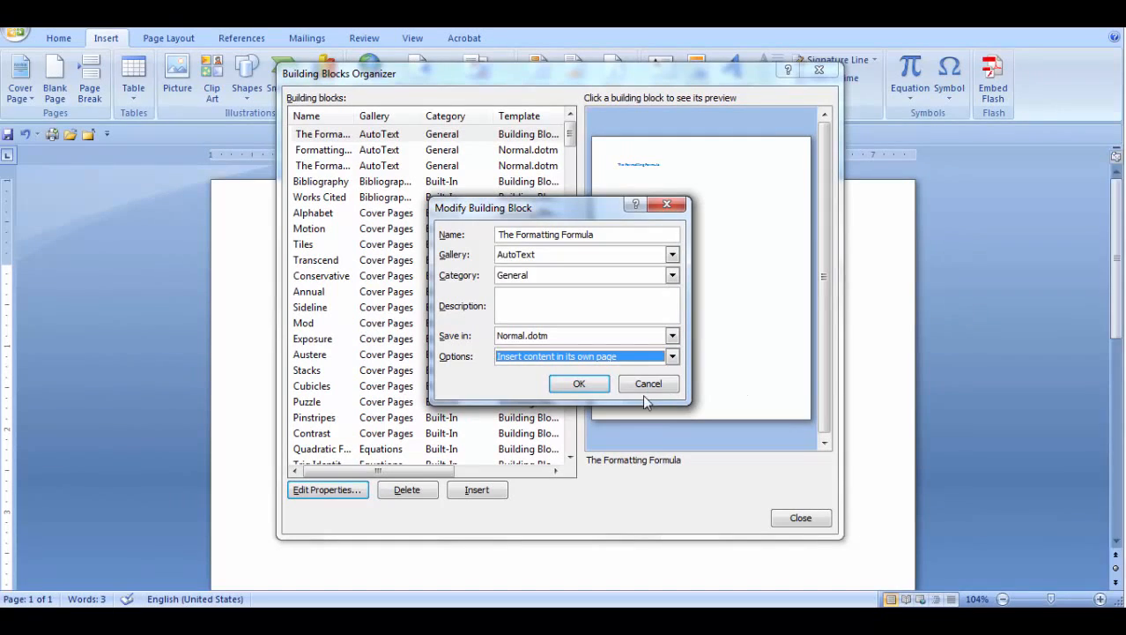
{"action": "left_click", "coordinate": [579, 383]}
{"action": "key", "text": "Escape"}
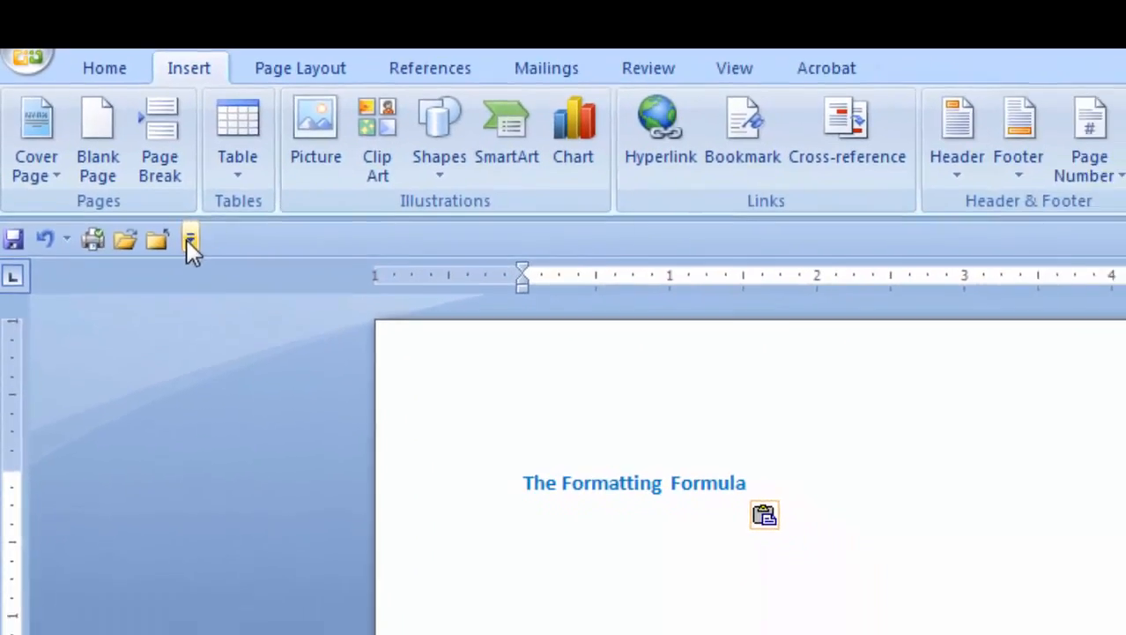
Open the Quick Access Toolbar customization options and list All Commands as the available commands
{"action": "left_click", "coordinate": [235, 296]}
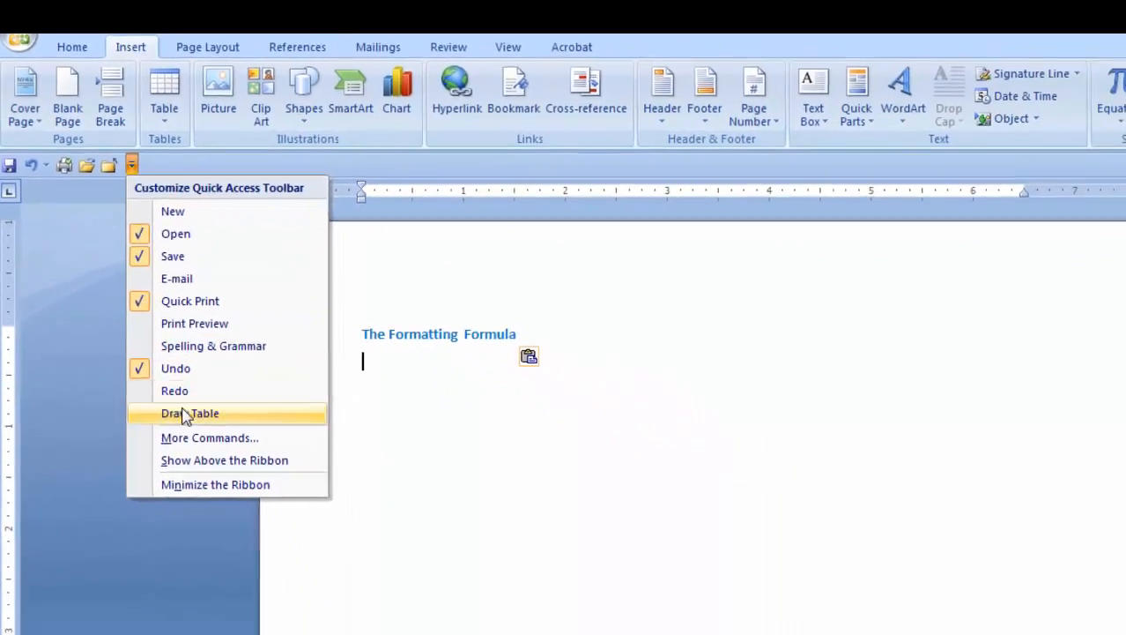
{"action": "left_click", "coordinate": [254, 532]}
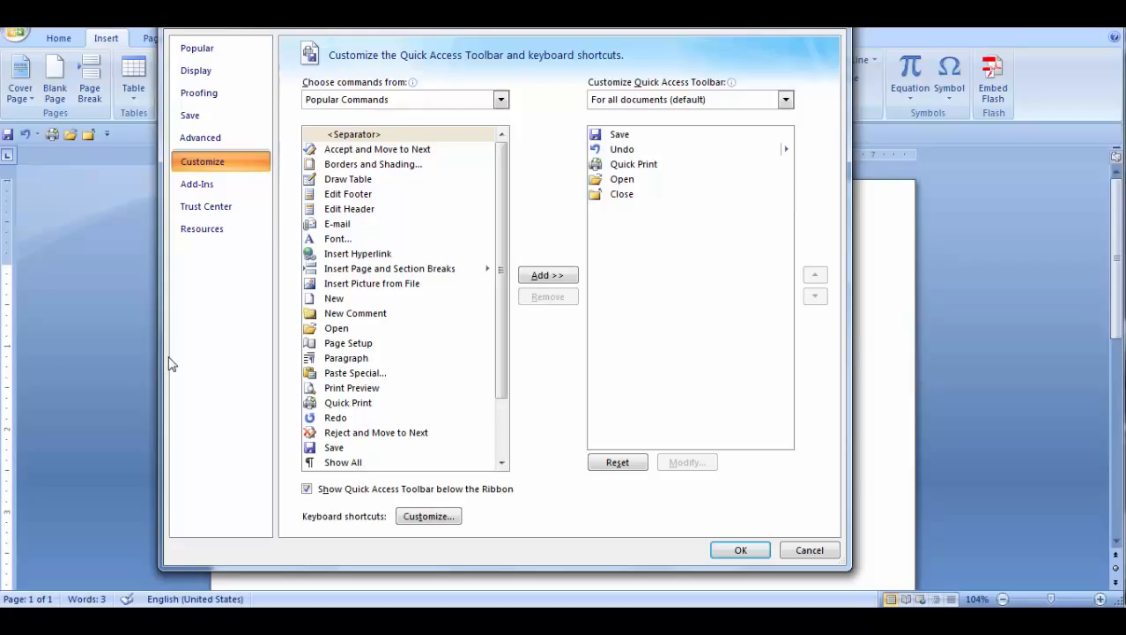
{"action": "left_click", "coordinate": [408, 99]}
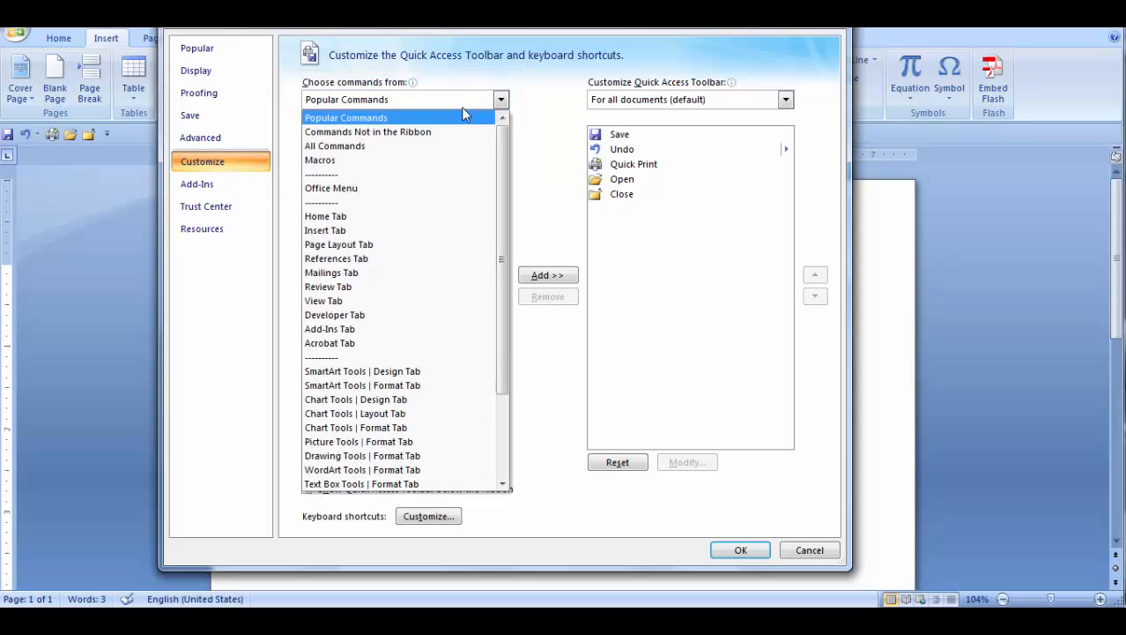
{"action": "left_click", "coordinate": [402, 146]}
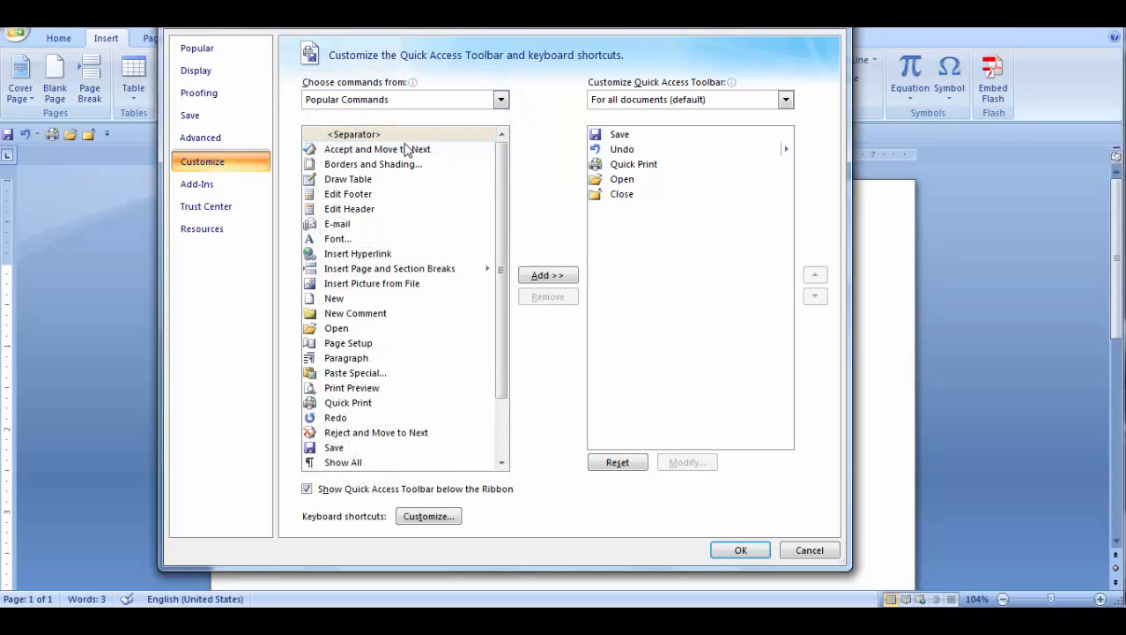
Add the AutoText gallery command to the Quick Access Toolbar for all documents and apply the customization
{"action": "left_click", "coordinate": [504, 159]}
{"action": "left_click_drag", "start_coordinate": [503, 153], "coordinate": [505, 172]}
{"action": "scroll", "coordinate": [389, 229], "scroll_direction": "up", "scroll_amount": 11}
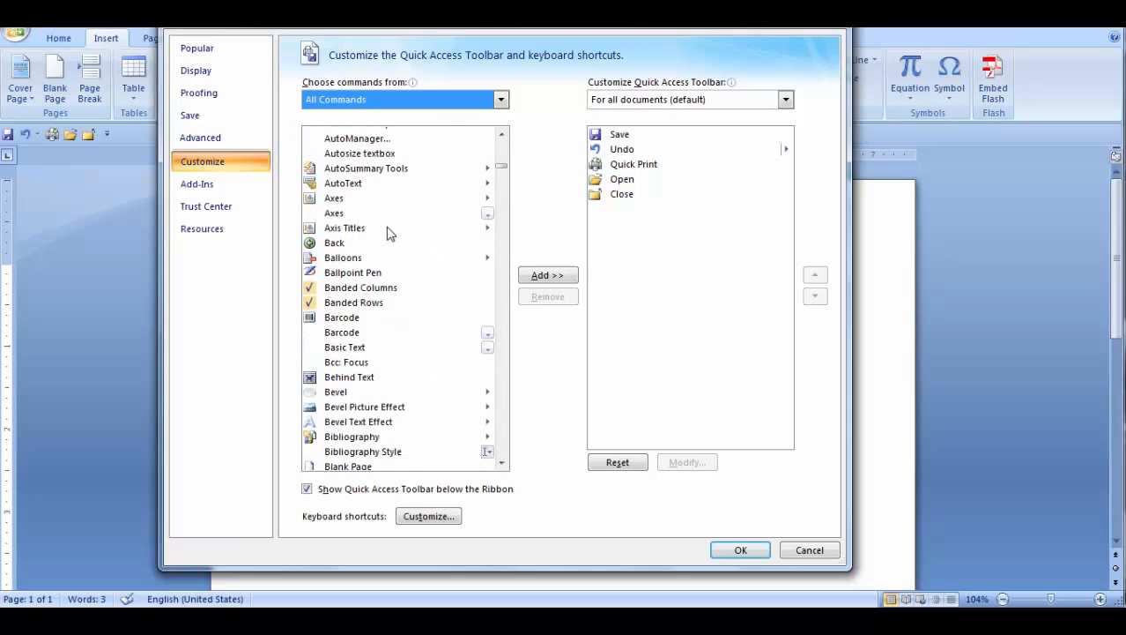
{"action": "left_click", "coordinate": [353, 184]}
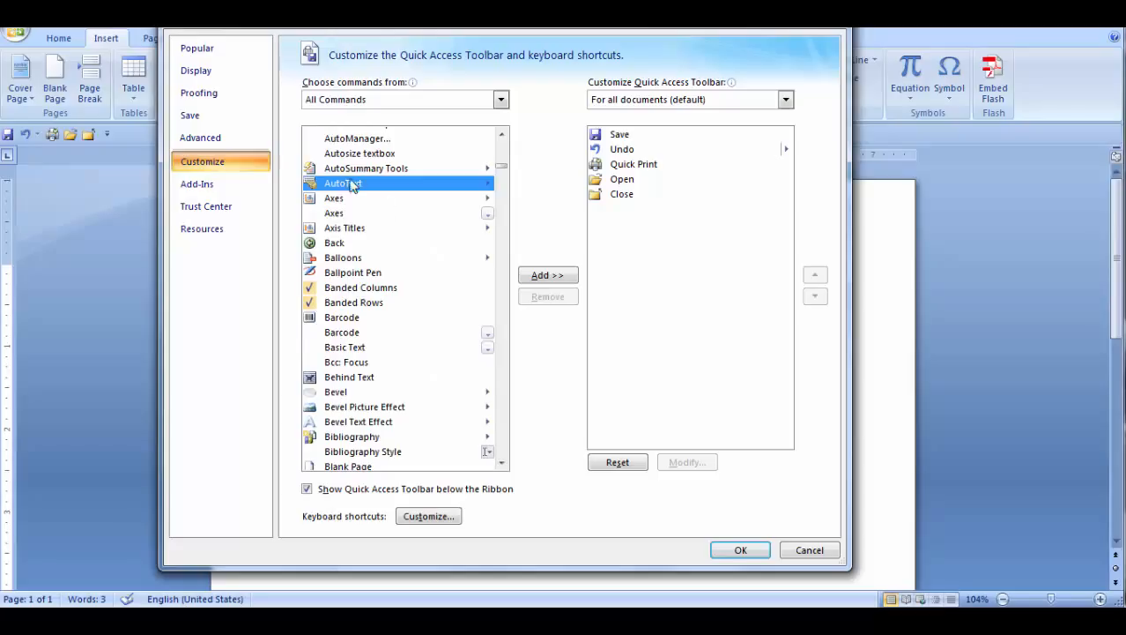
{"action": "left_click", "coordinate": [539, 277]}
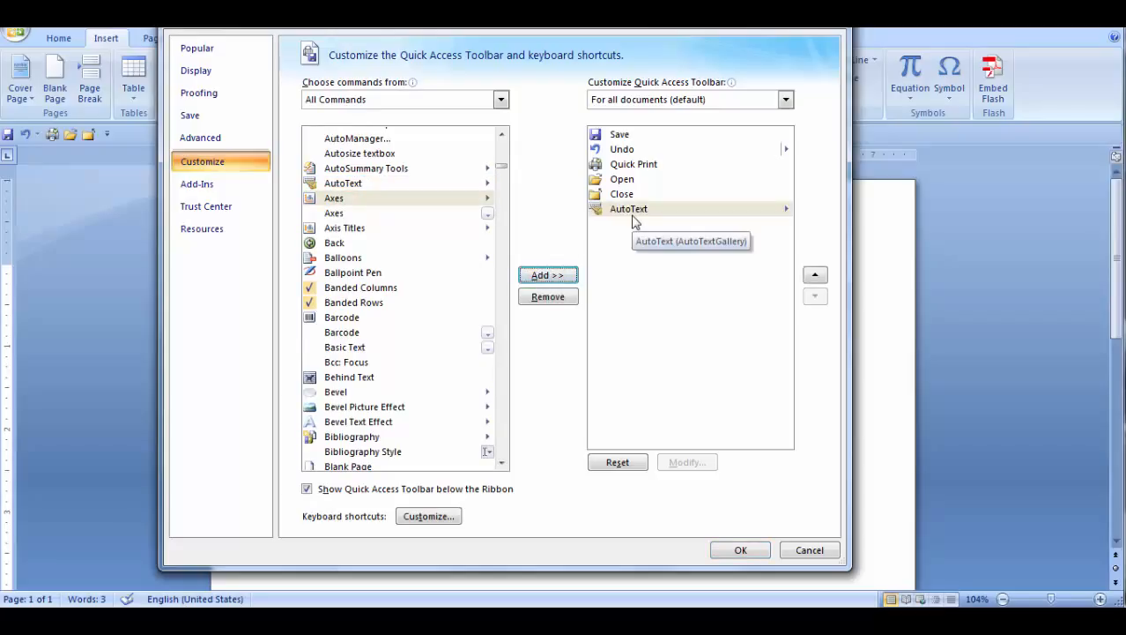
{"action": "left_click", "coordinate": [743, 548]}
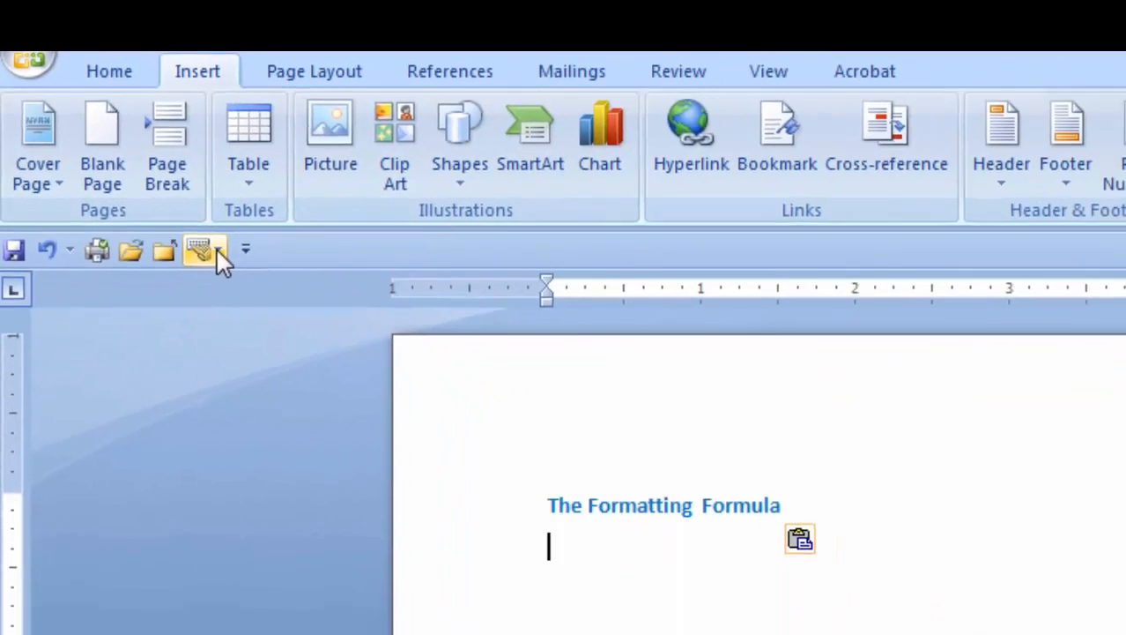
Open the AutoText gallery from the Quick Access Toolbar
{"action": "left_click", "coordinate": [268, 309]}
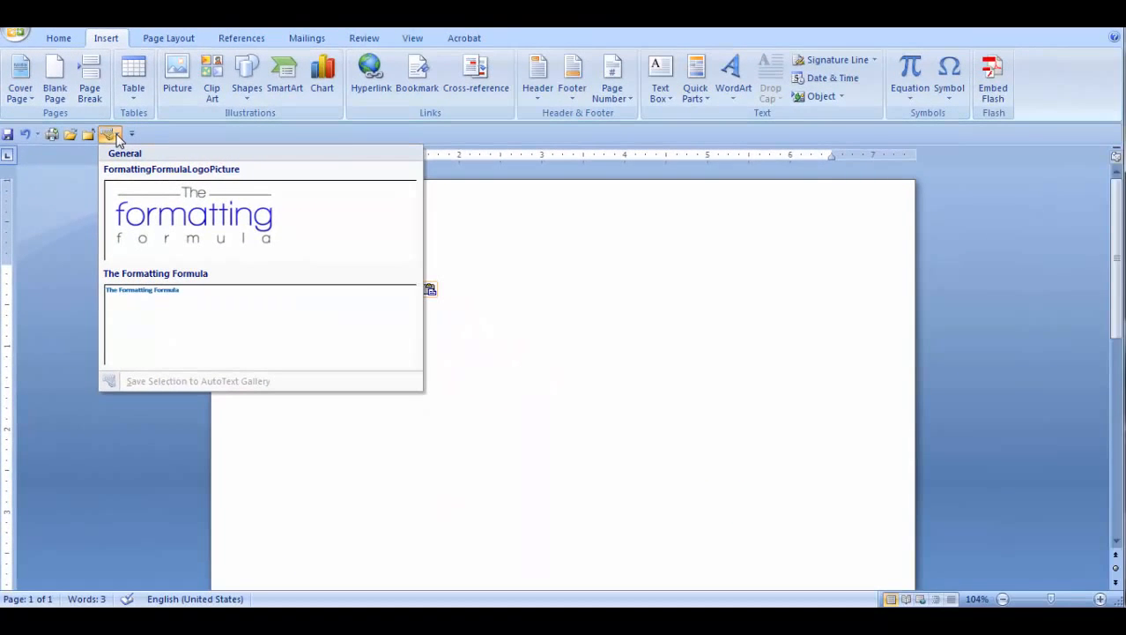